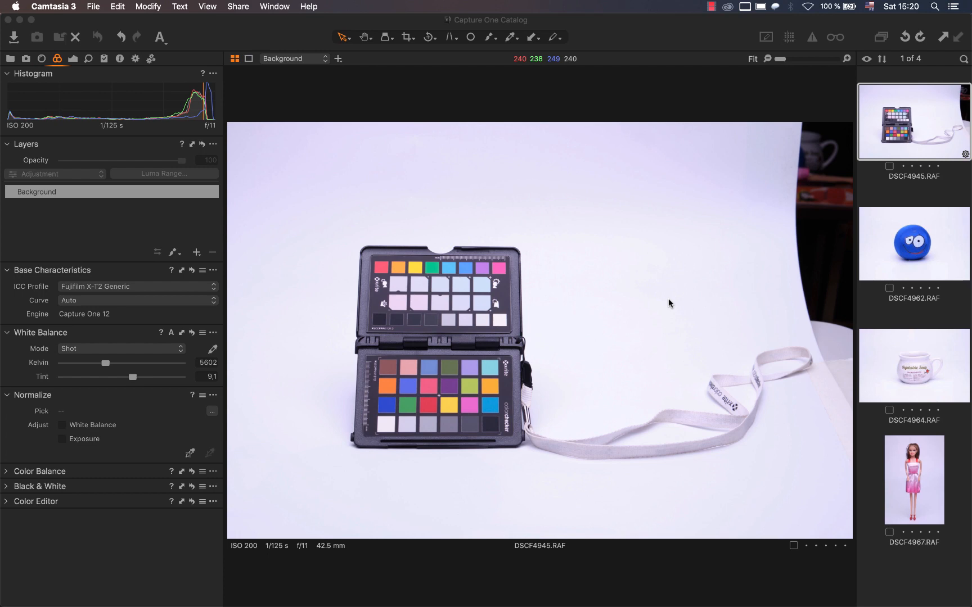
Look through the blue ball, mug and doll photos, and return to the colour checker shot DSCF4945.RAF.
left_click(886, 259)
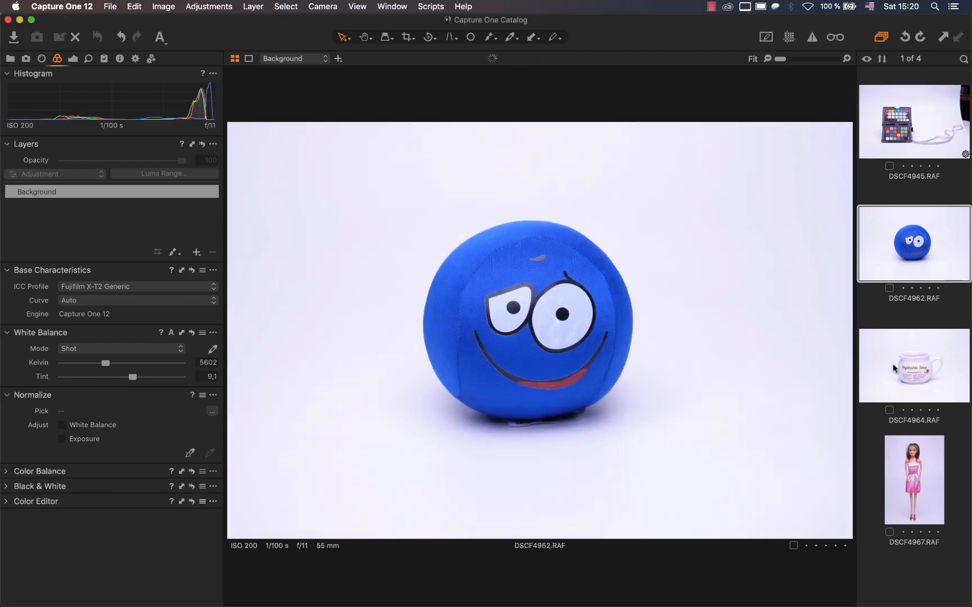
left_click(894, 369)
left_click(910, 462)
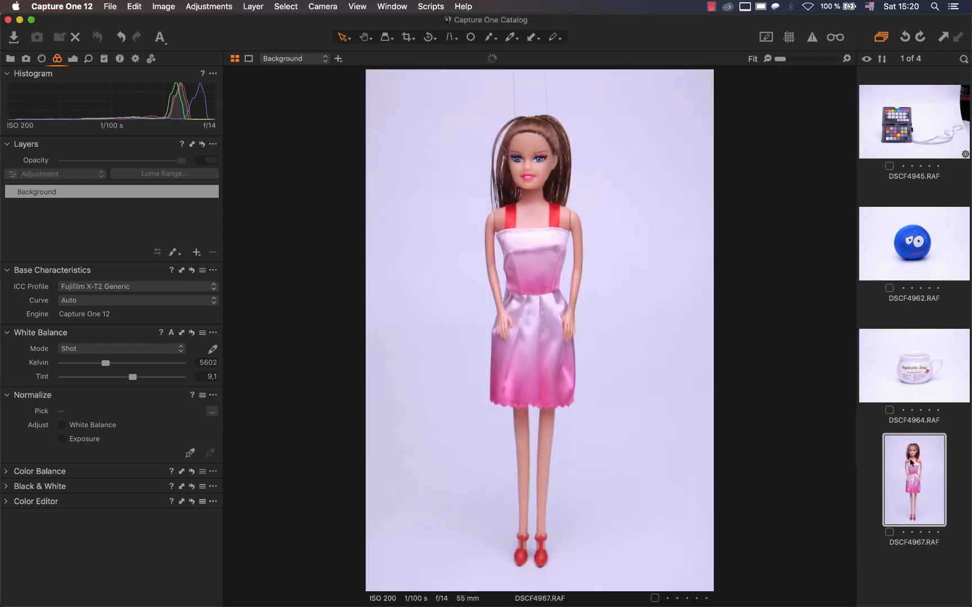
left_click(921, 369)
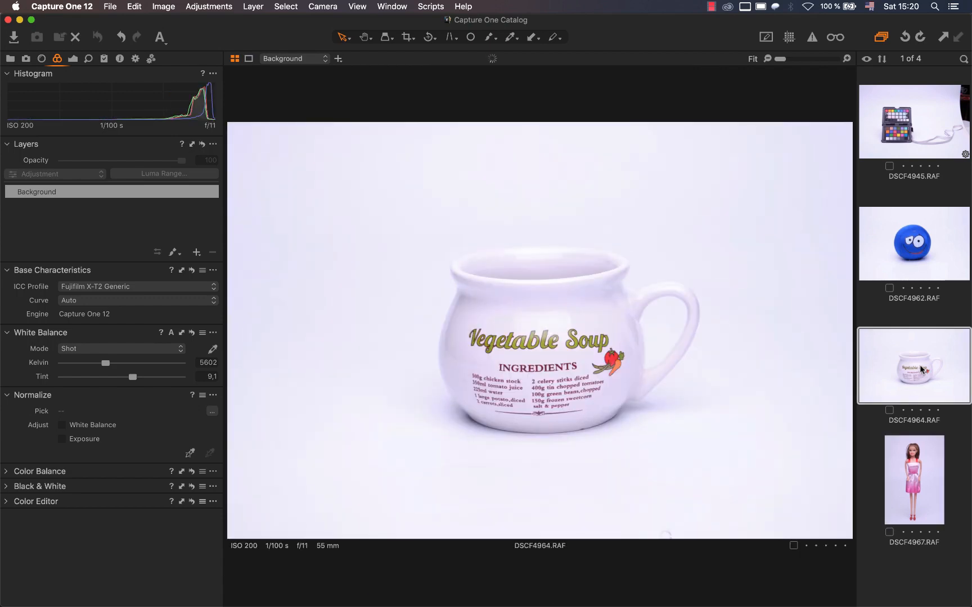
left_click(936, 110)
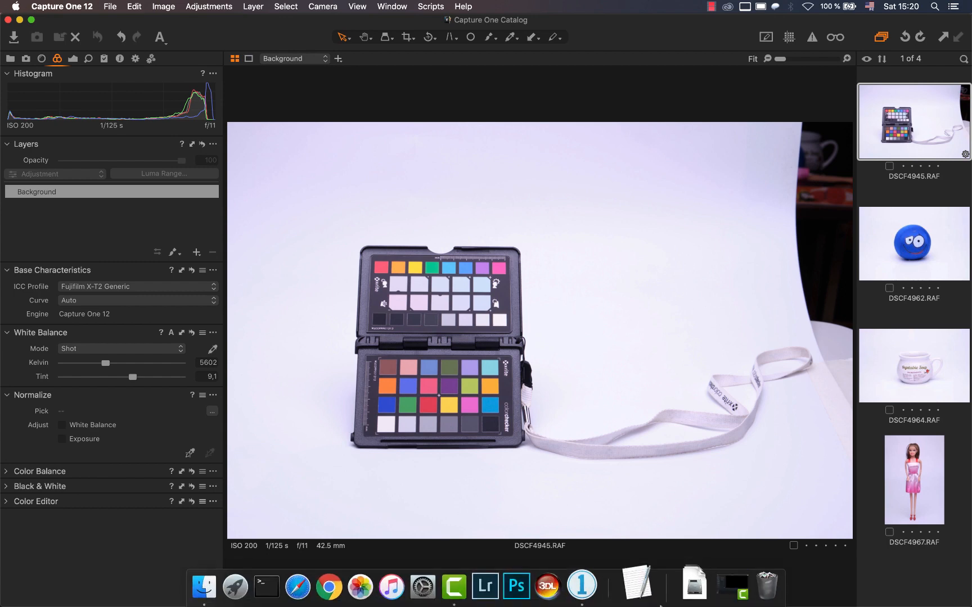
Switch to 3D LUT Creator and assign the ProPhoto RGB colour profile to the empty image.
left_click(570, 588)
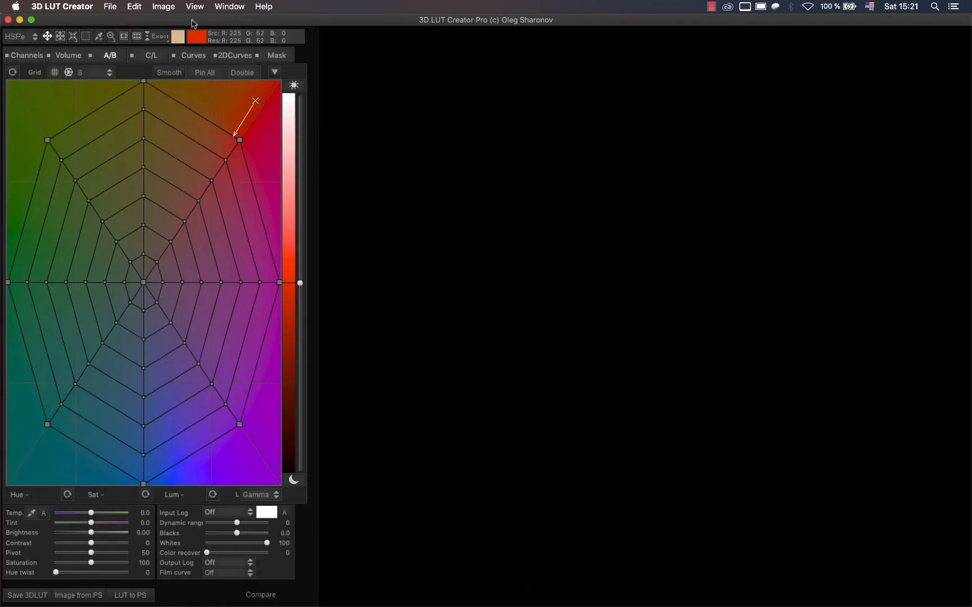
left_click(163, 6)
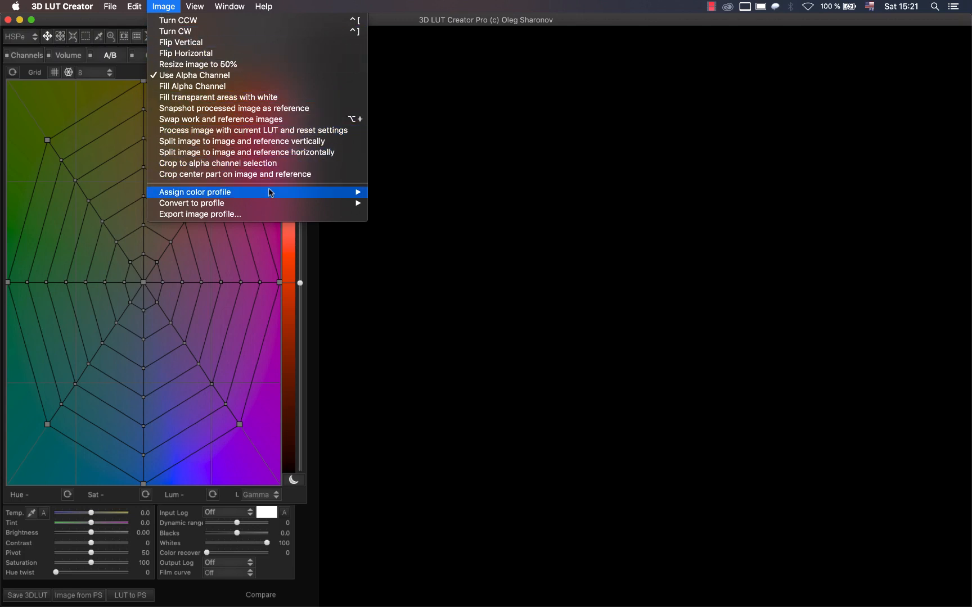
mouse_move(272, 194)
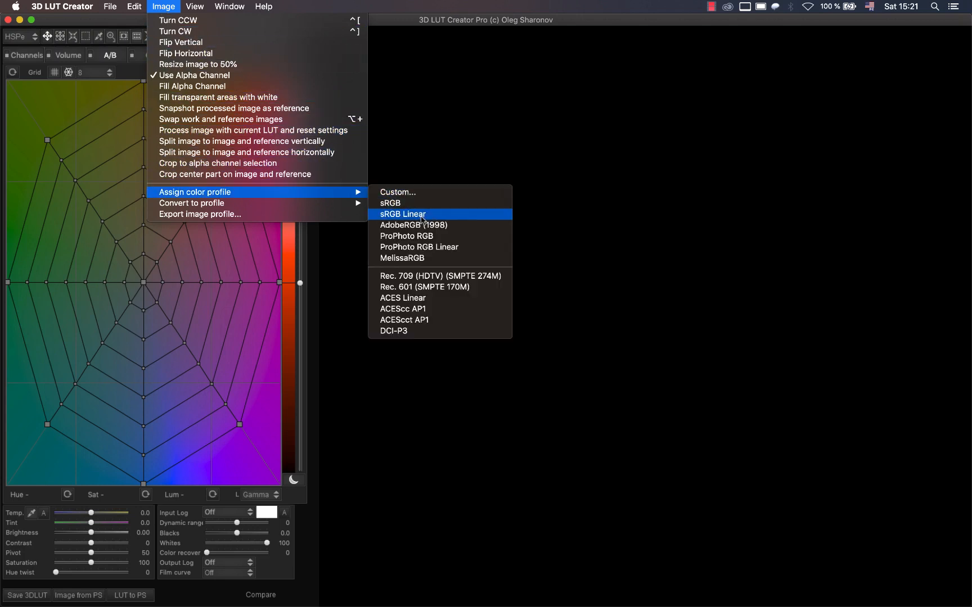
left_click(433, 237)
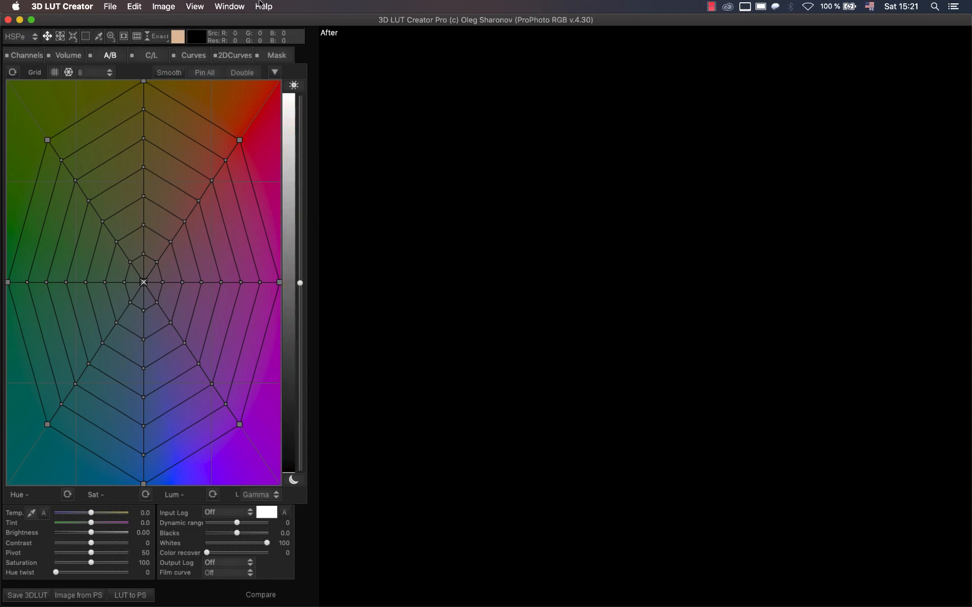
Check the monitor profile option in the colour management settings.
left_click(115, 7)
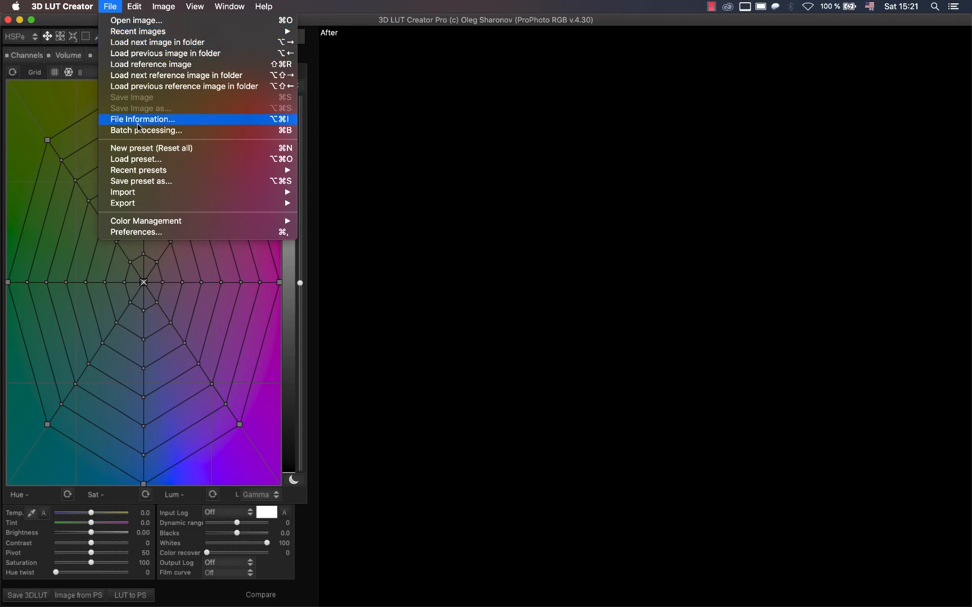
mouse_move(169, 221)
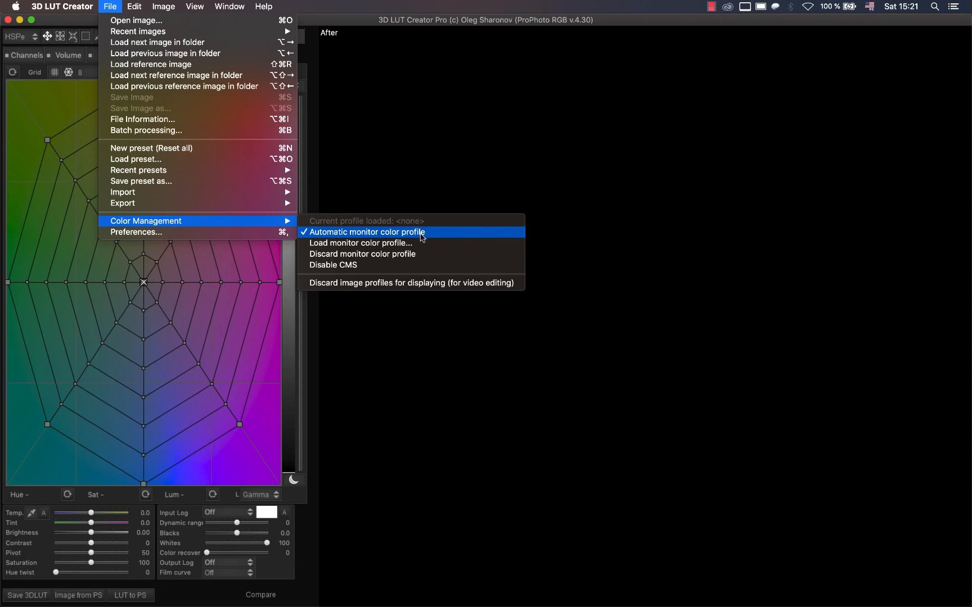
left_click(482, 4)
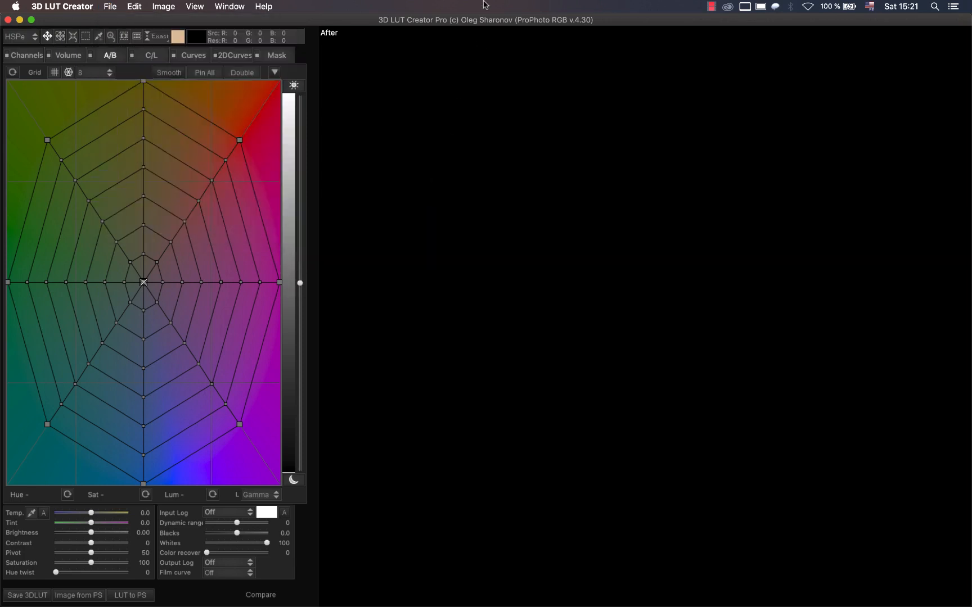
Start saving the unmodified LUT in ICC Profile (*.icc) format, with the Profiles folder as its location.
left_click(49, 592)
left_click(450, 332)
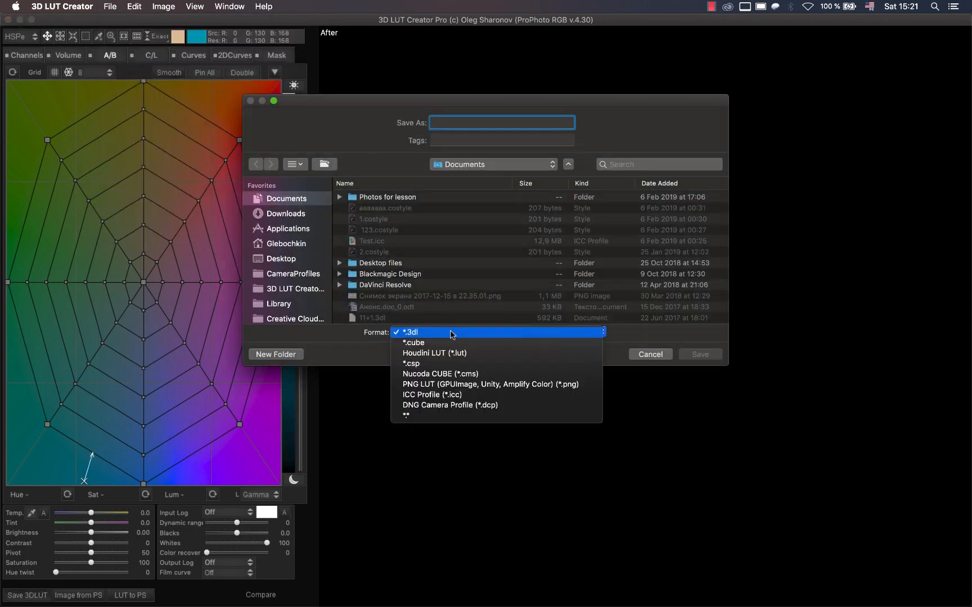
left_click(432, 395)
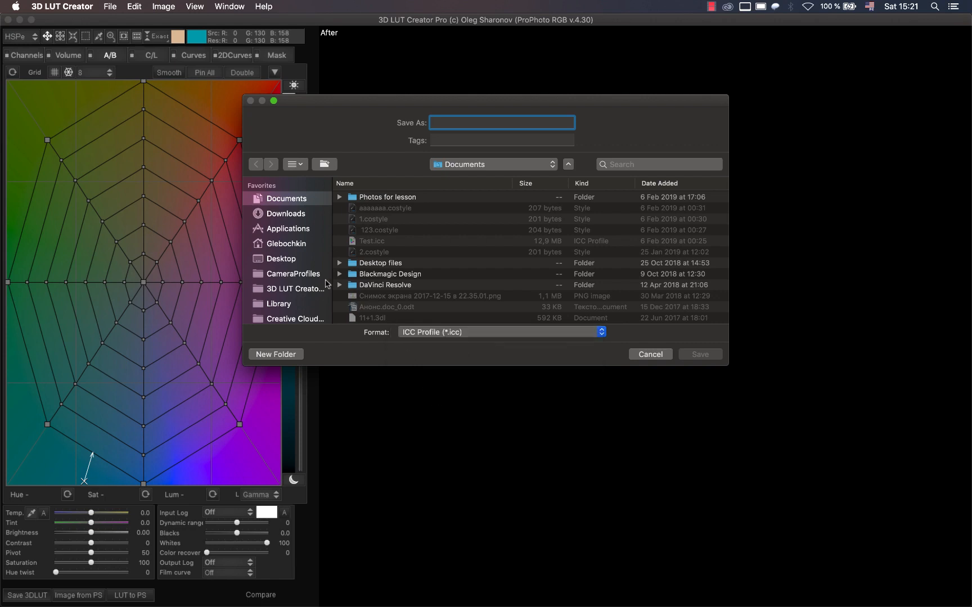
scroll(311, 280, "down", 5)
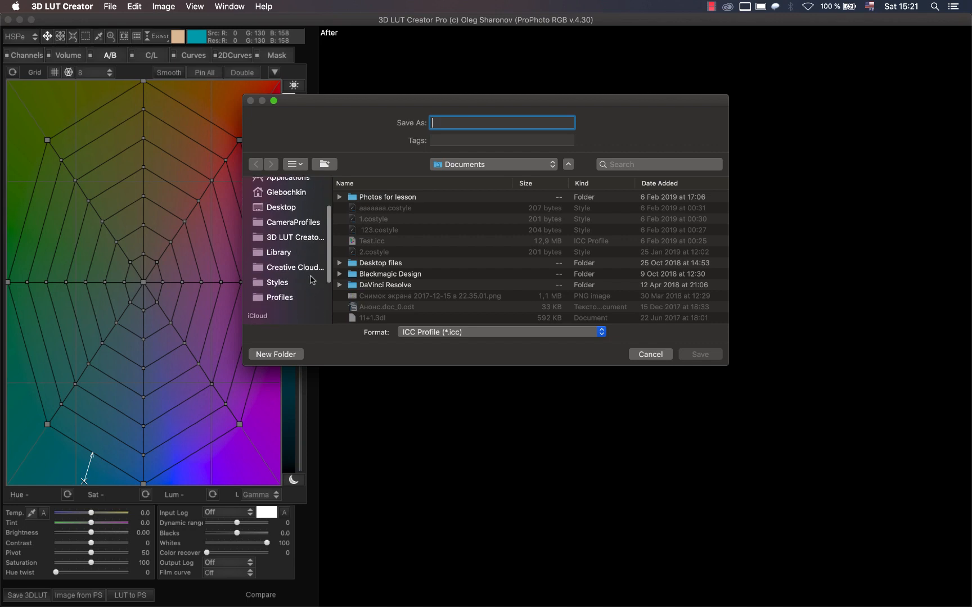
left_click(280, 260)
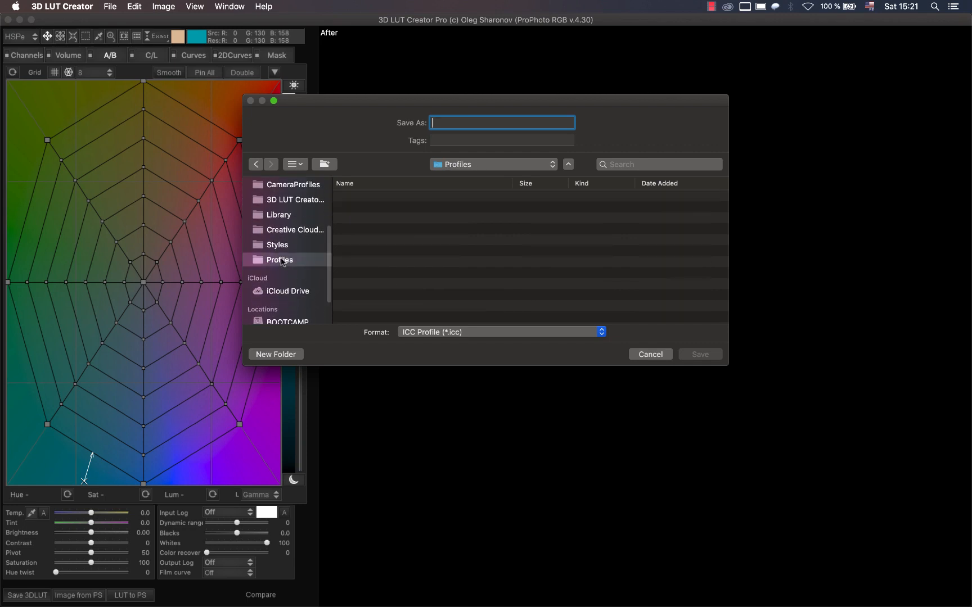
Name the file BaseColor_ProPhoto and save it with Input Profile as the ICC type.
type("BaseC")
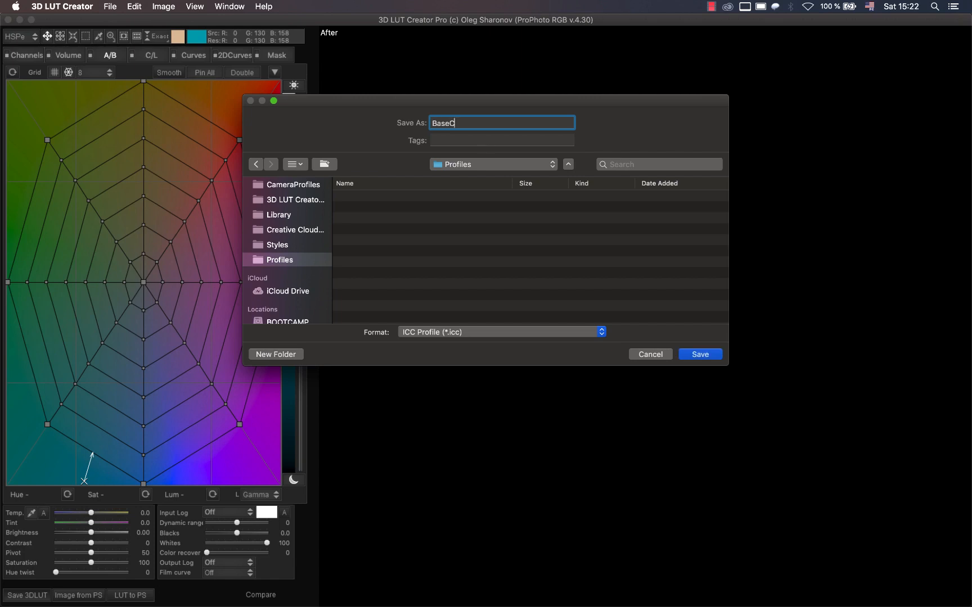
type("olor_ProPhoto")
left_click(687, 353)
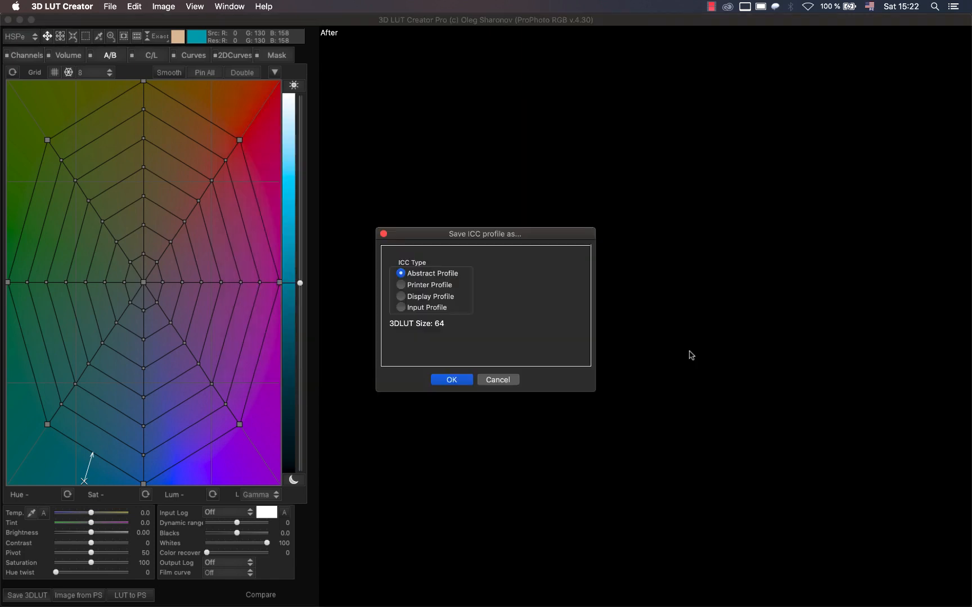
left_click(400, 309)
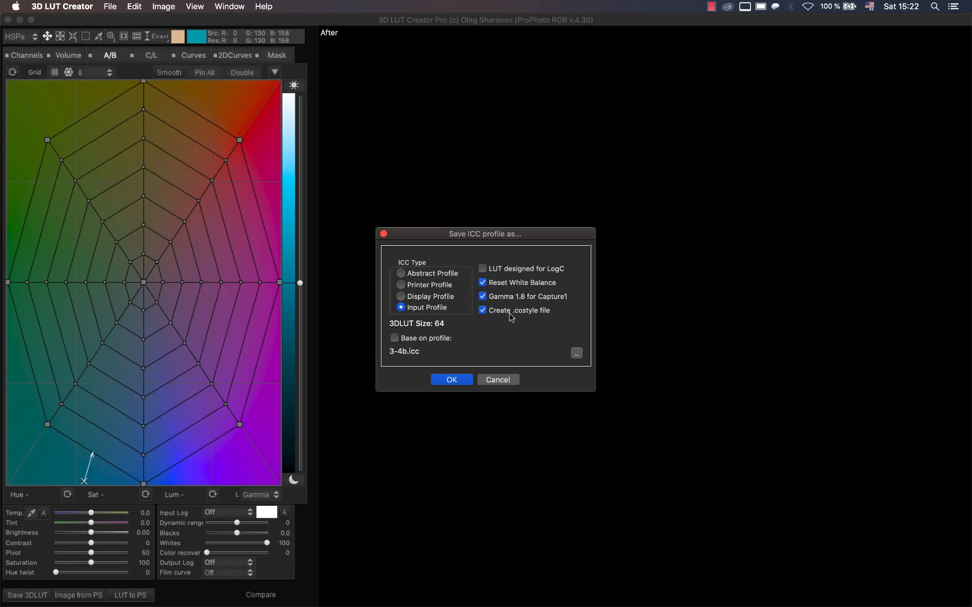
left_click(451, 380)
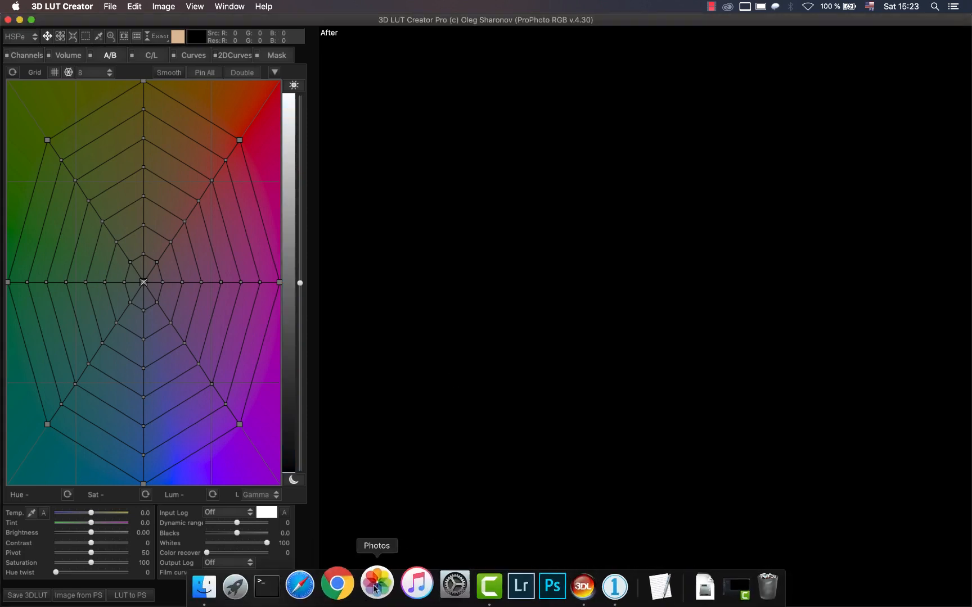
In Finder, copy BaseColor_ProPhoto.costyle from the Profiles folder into Capture One's Styles folder.
left_click(221, 587)
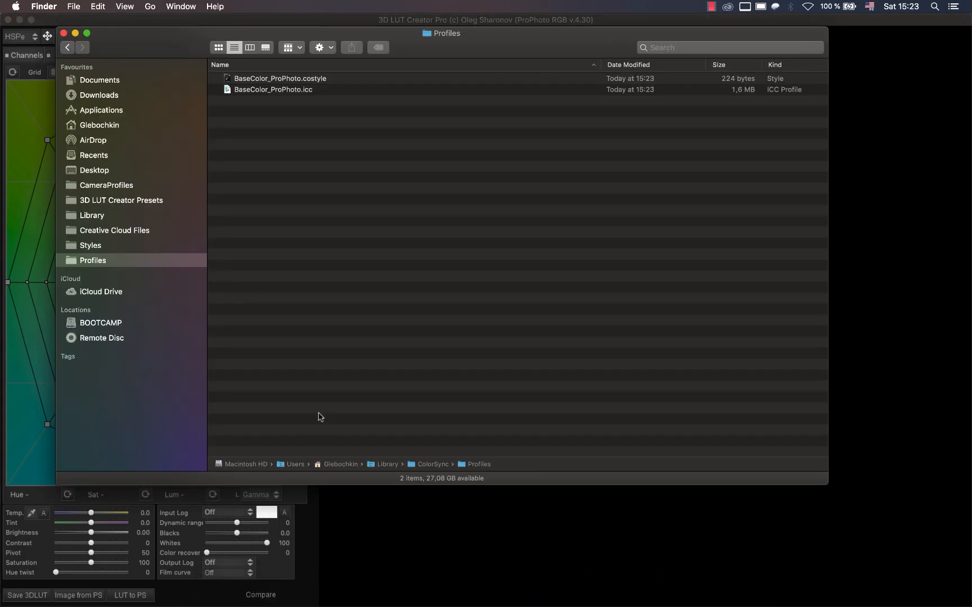
left_click(309, 80)
right_click(310, 82)
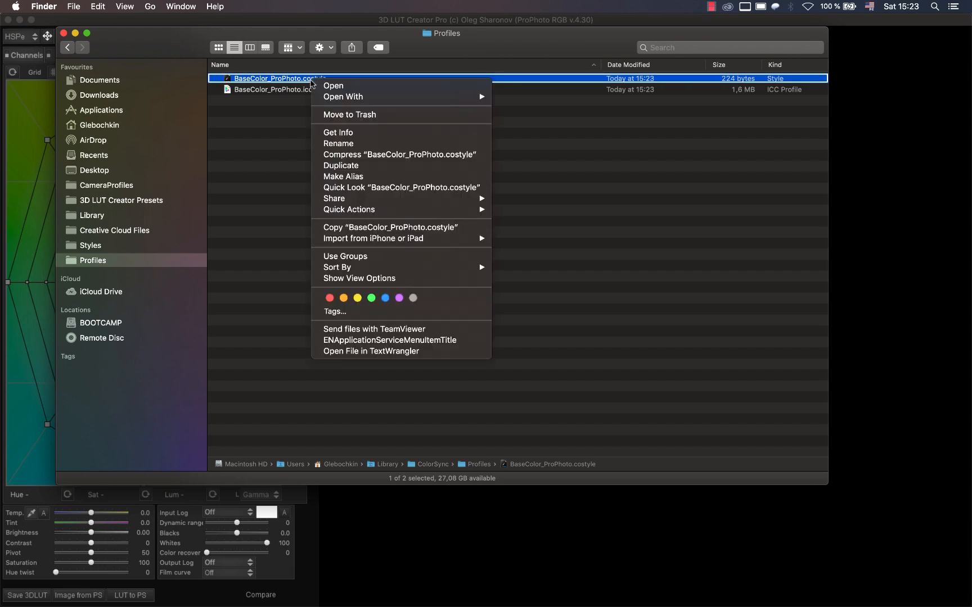
left_click(357, 224)
left_click(90, 246)
right_click(291, 150)
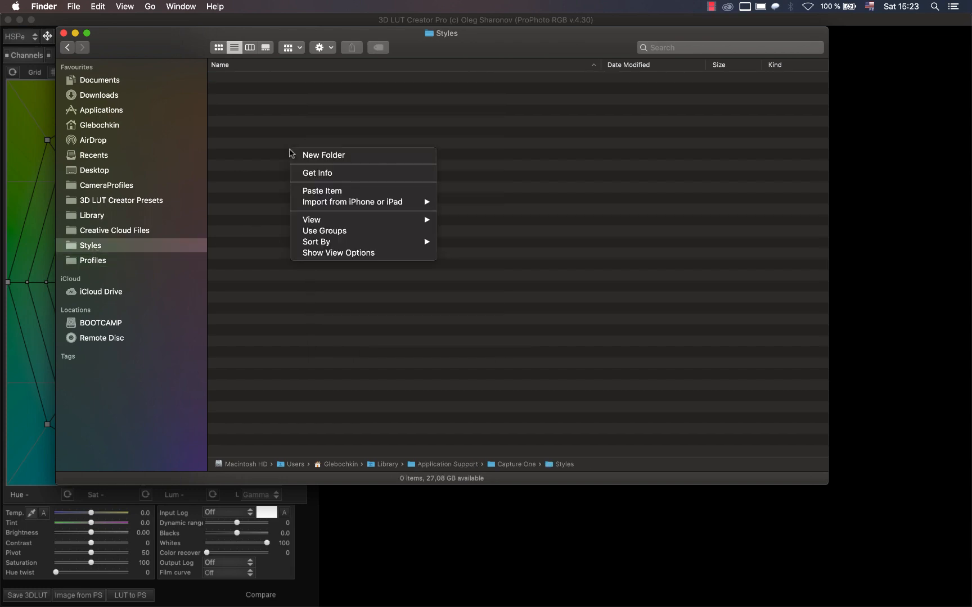
left_click(319, 192)
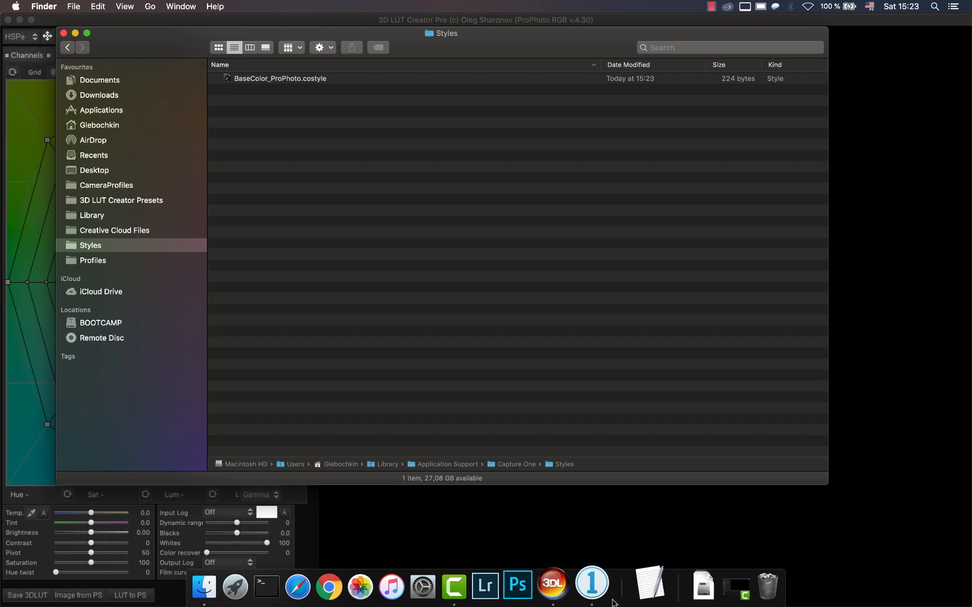
Switch to Capture One, quit it and relaunch it with the same catalog.
left_click(605, 596)
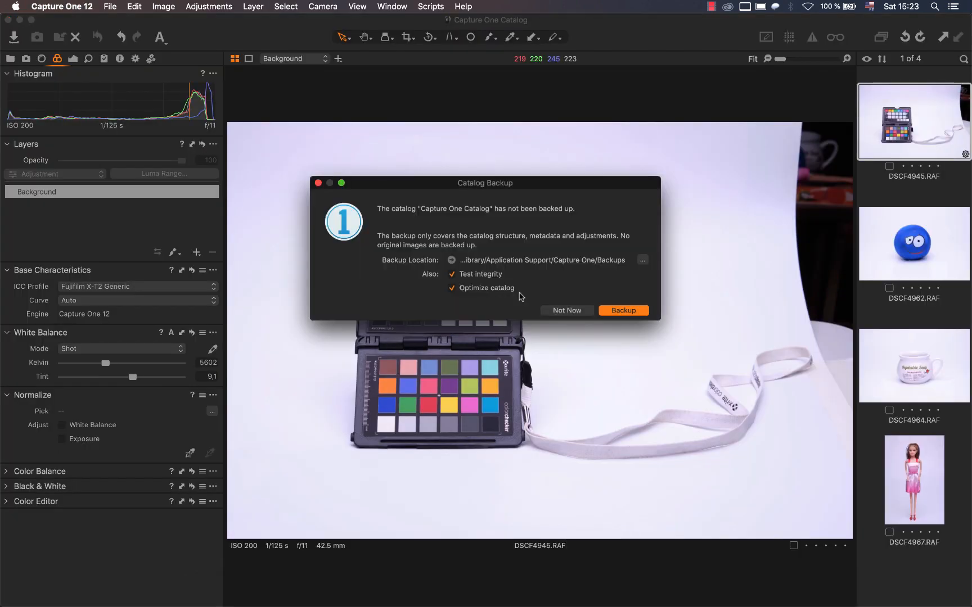
left_click(591, 318)
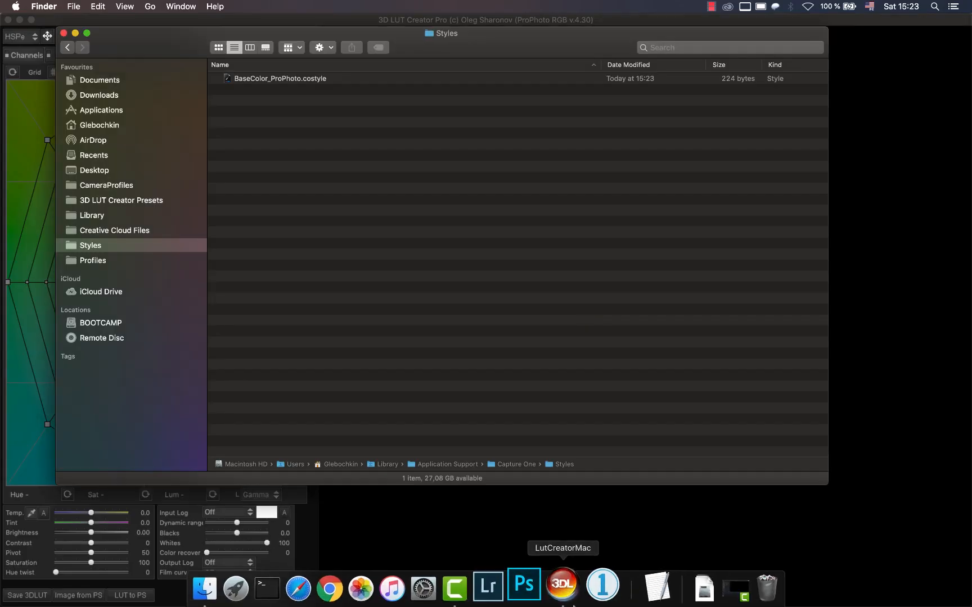
left_click(595, 599)
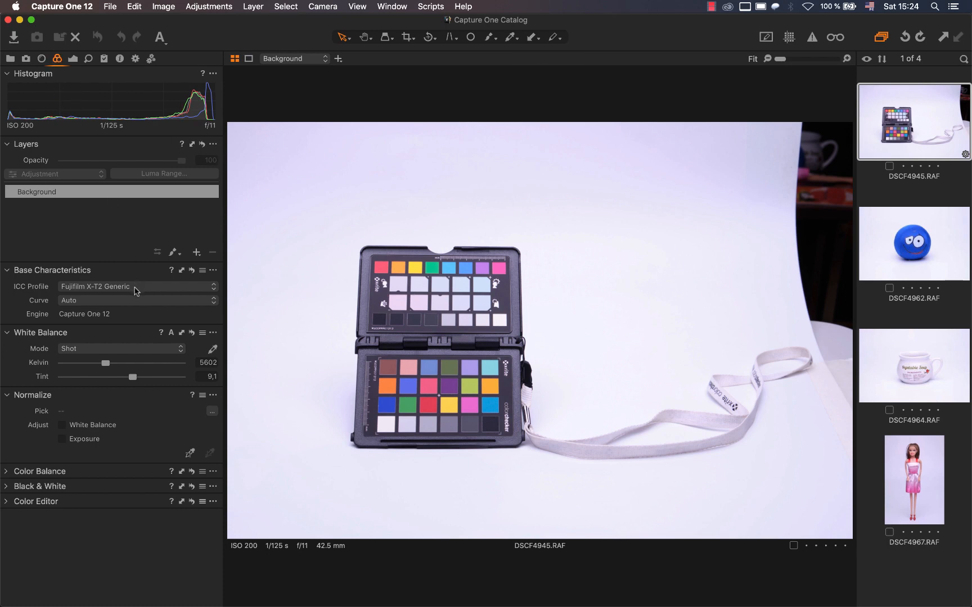
Show all ICC profiles and apply BaseColor_ProPhoto from the Other group to the colour checker photo.
left_click(135, 291)
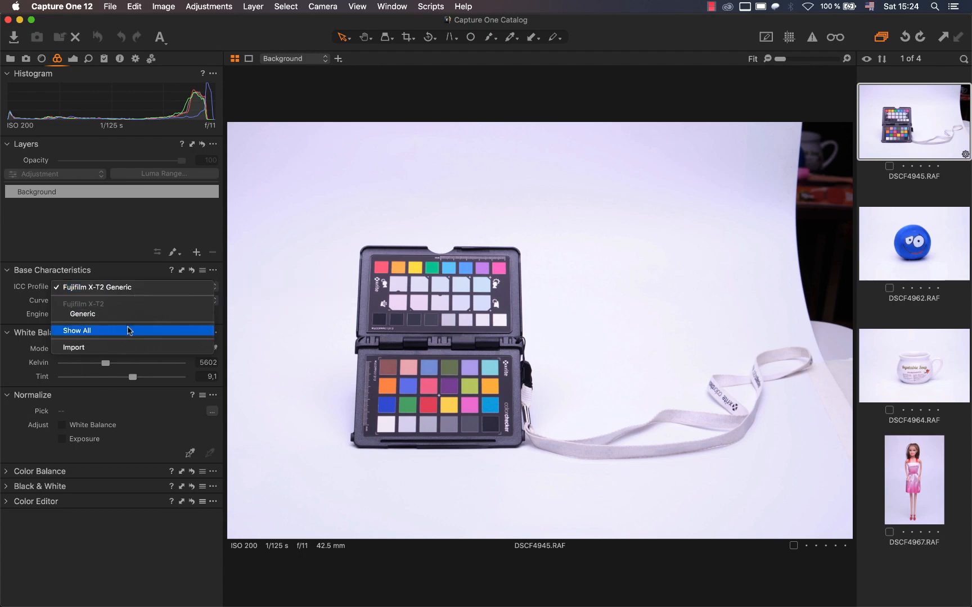
left_click(128, 330)
left_click(149, 288)
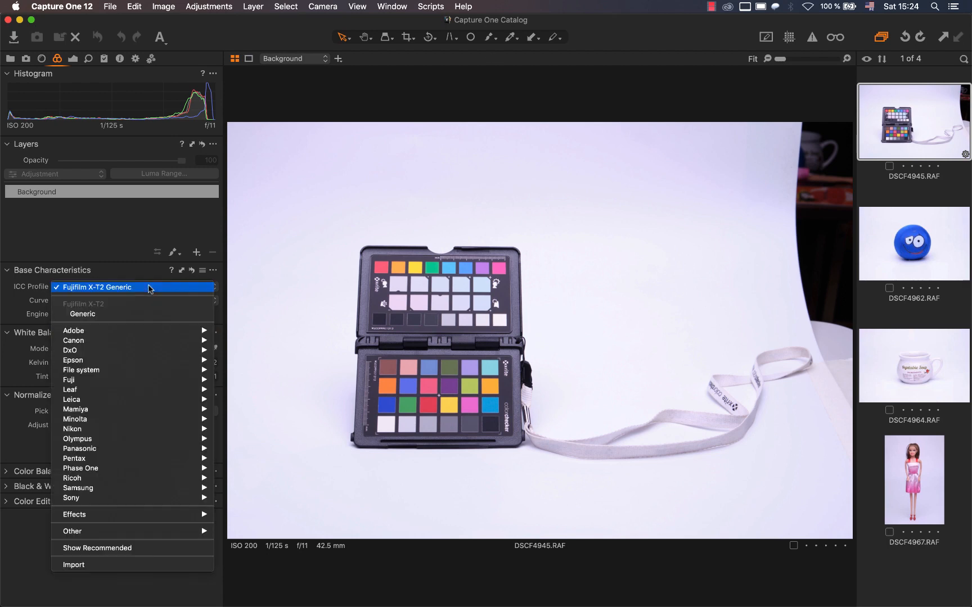
mouse_move(145, 533)
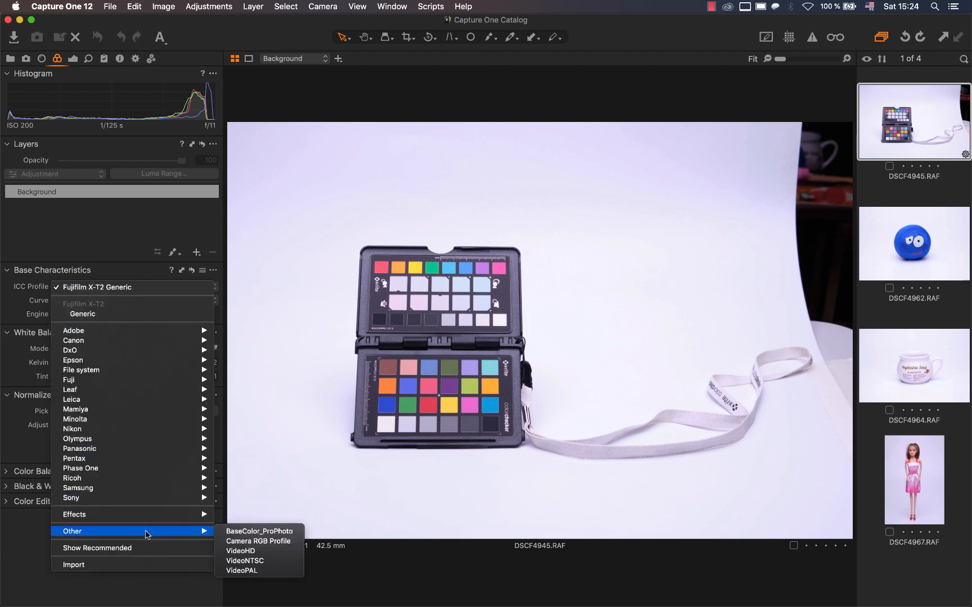
left_click(262, 532)
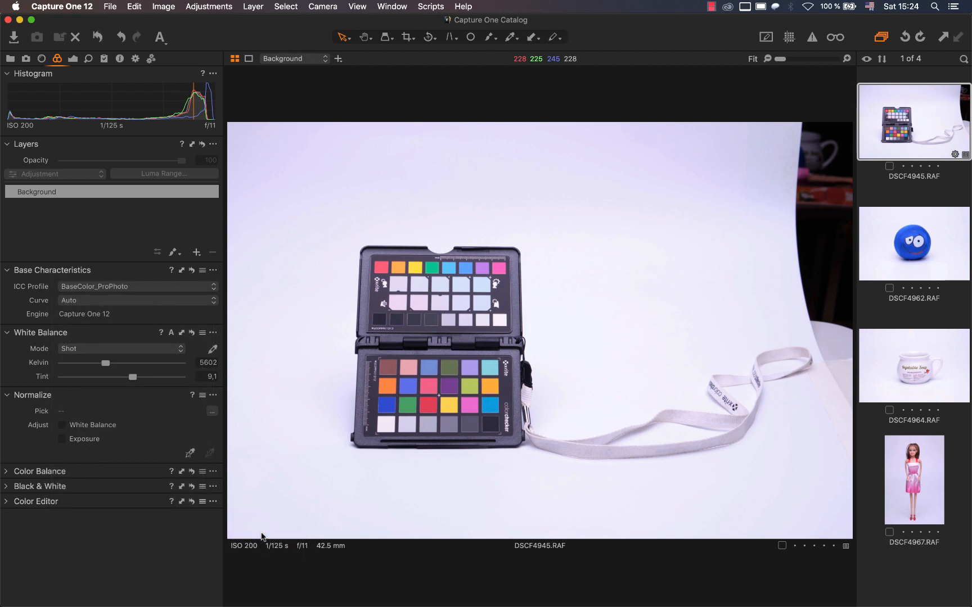
Set the photo's curve to Linear Response and pick the white balance from a light grey patch on the colour checker's lower row.
left_click(140, 299)
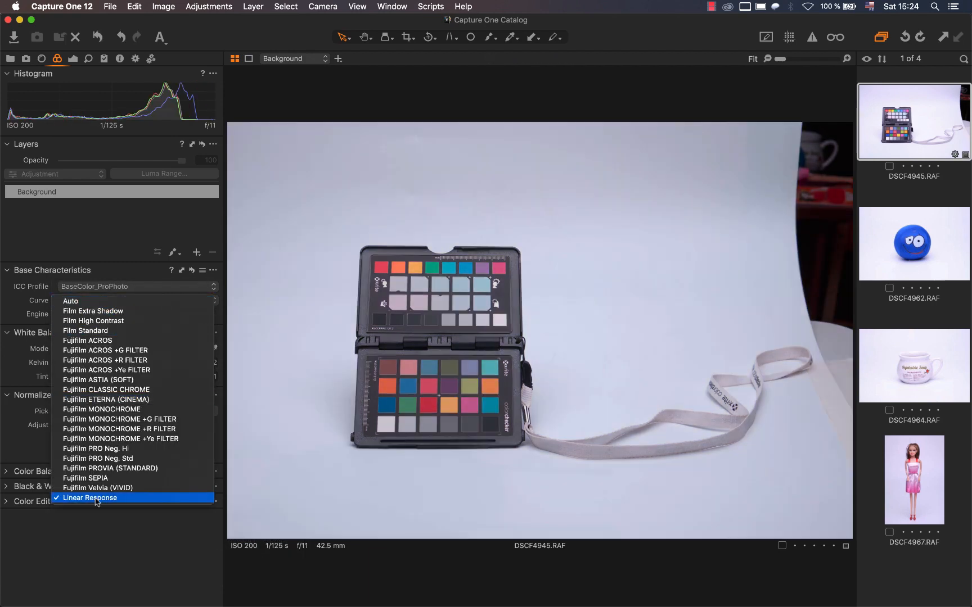
left_click(95, 498)
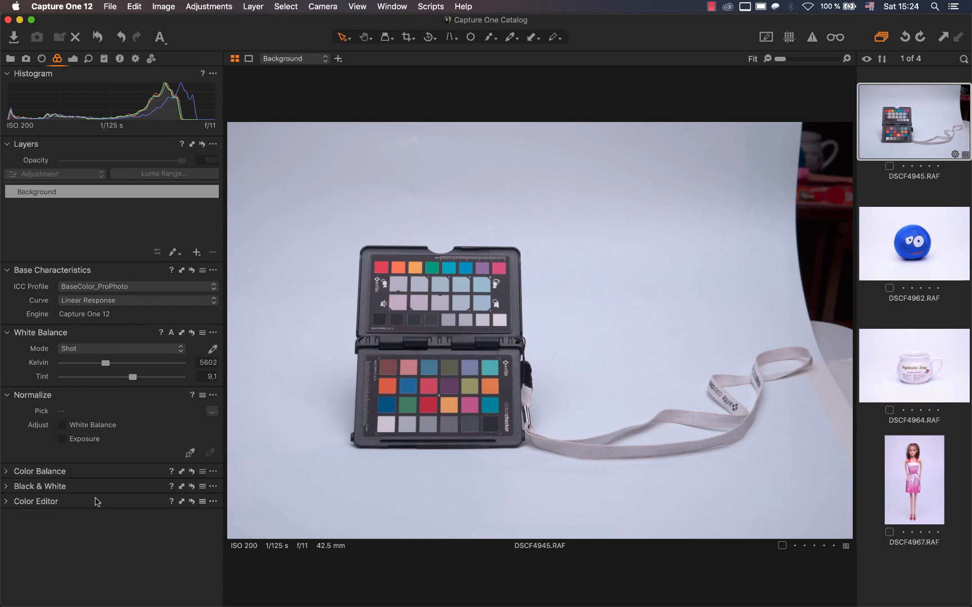
left_click(212, 350)
left_click(432, 421)
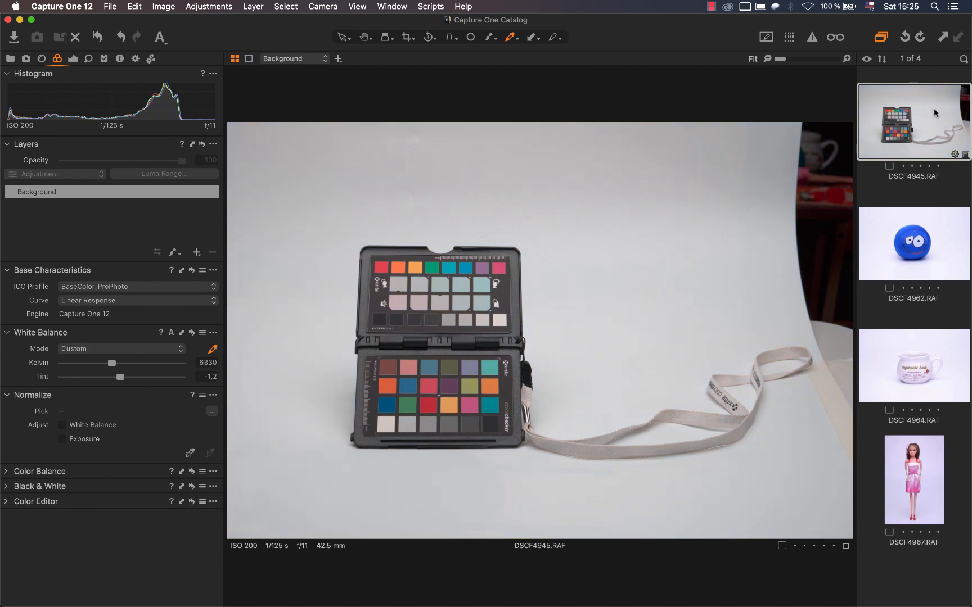
Export the colour checker photo to the Desktop as an uncompressed 16-bit TIFF named BaseColor_forCalib with the ProPhoto ICC profile.
right_click(914, 112)
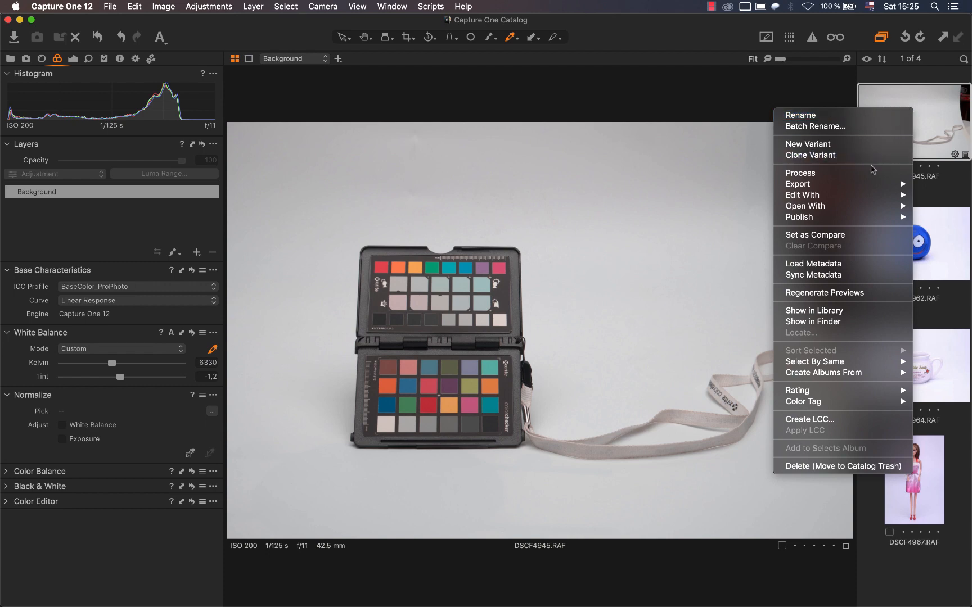
mouse_move(866, 187)
left_click(754, 195)
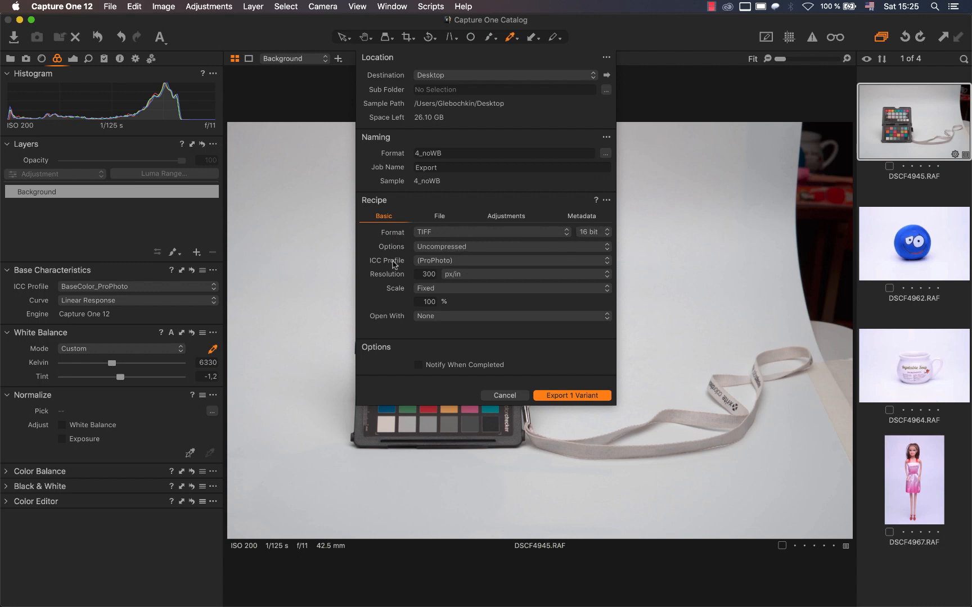
left_click(436, 264)
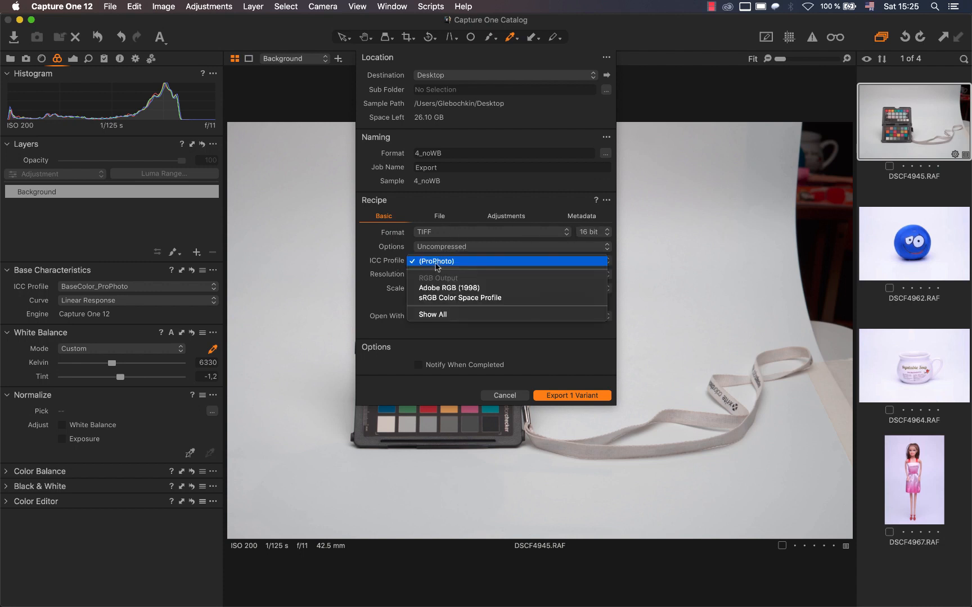
left_click(440, 315)
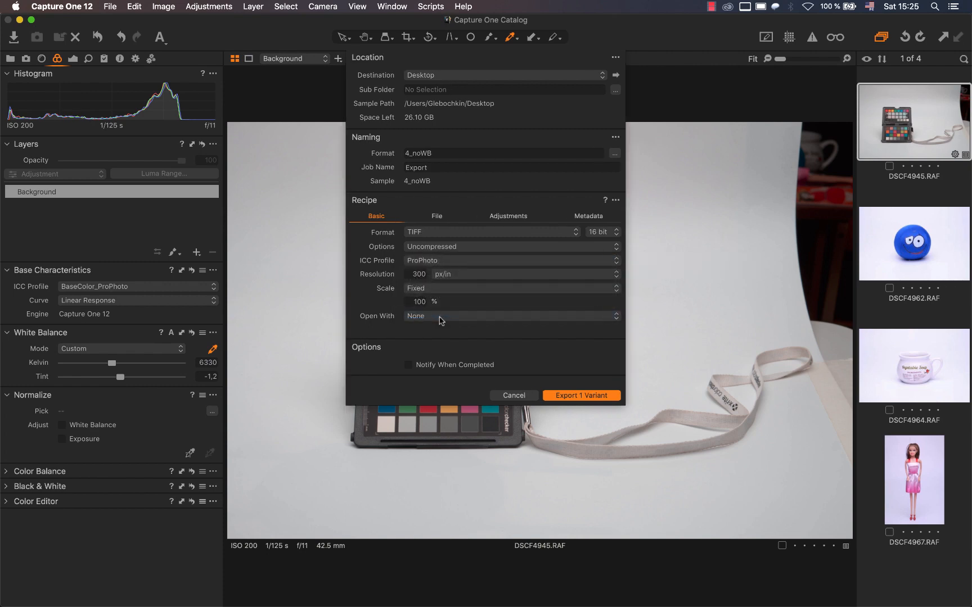
left_click(450, 264)
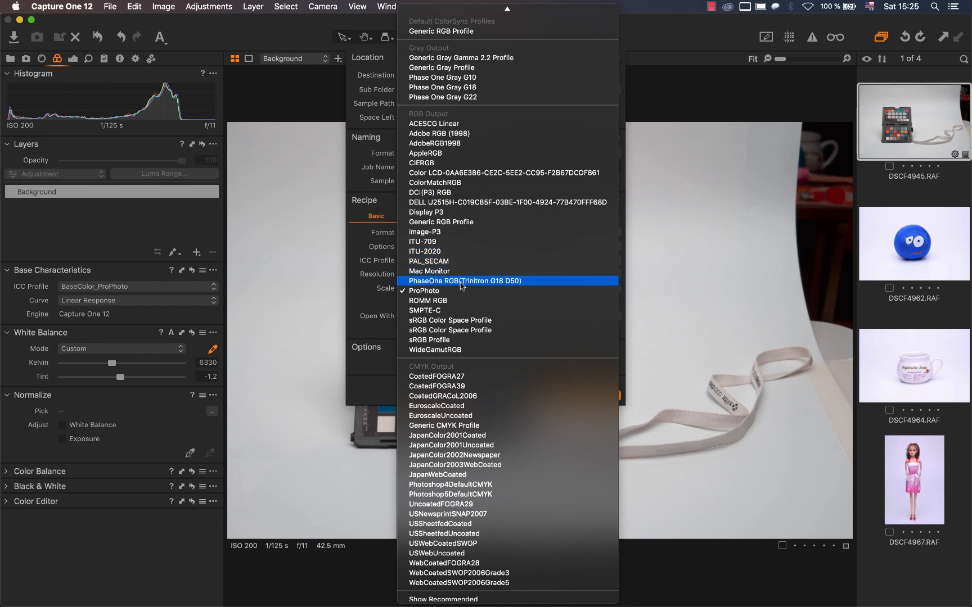
left_click(459, 291)
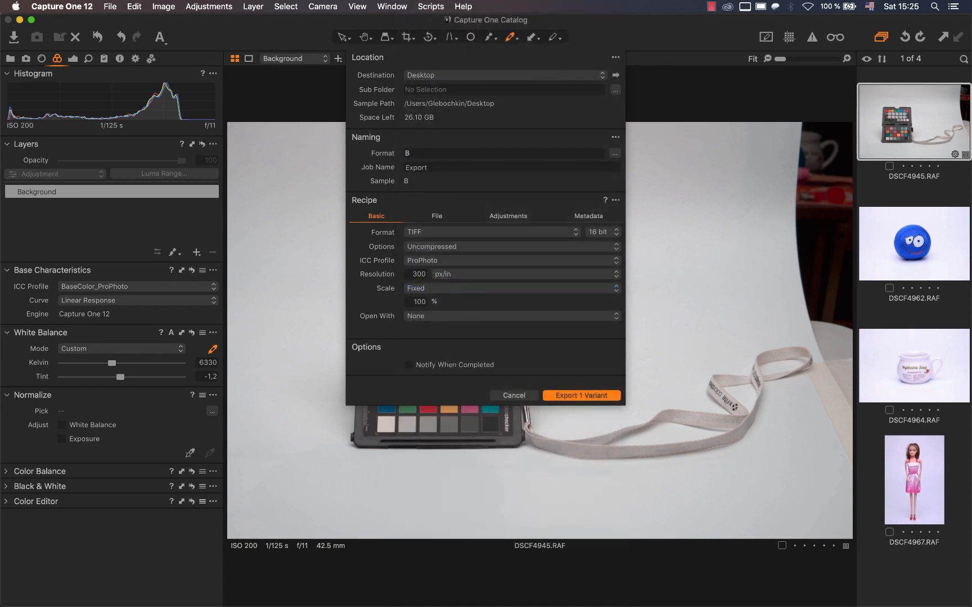
type("_forCalib")
left_click(566, 397)
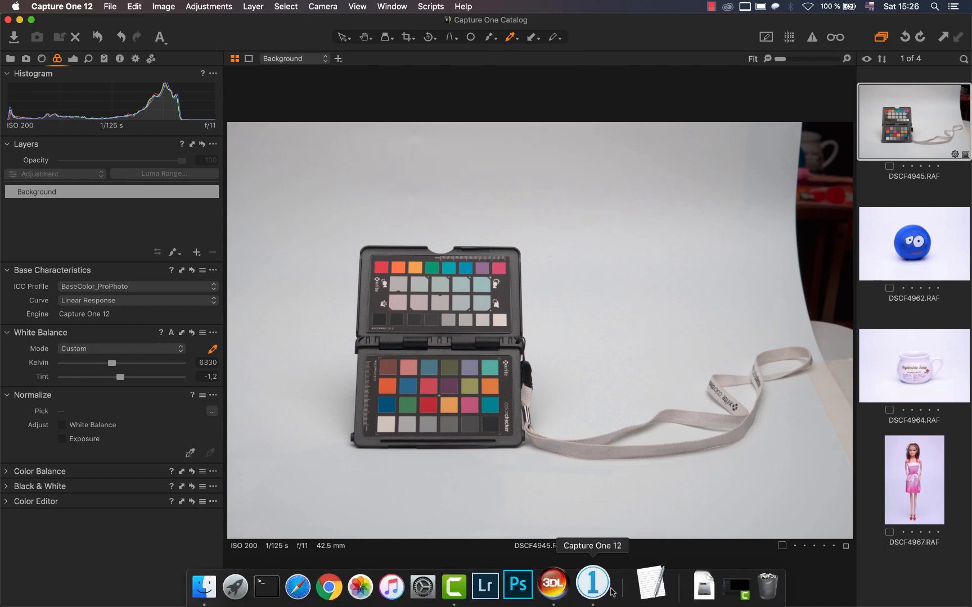
Switch to 3D LUT Creator and open BaseColor_forCalib.tif from the Desktop.
left_click(565, 581)
left_click(110, 6)
left_click(126, 19)
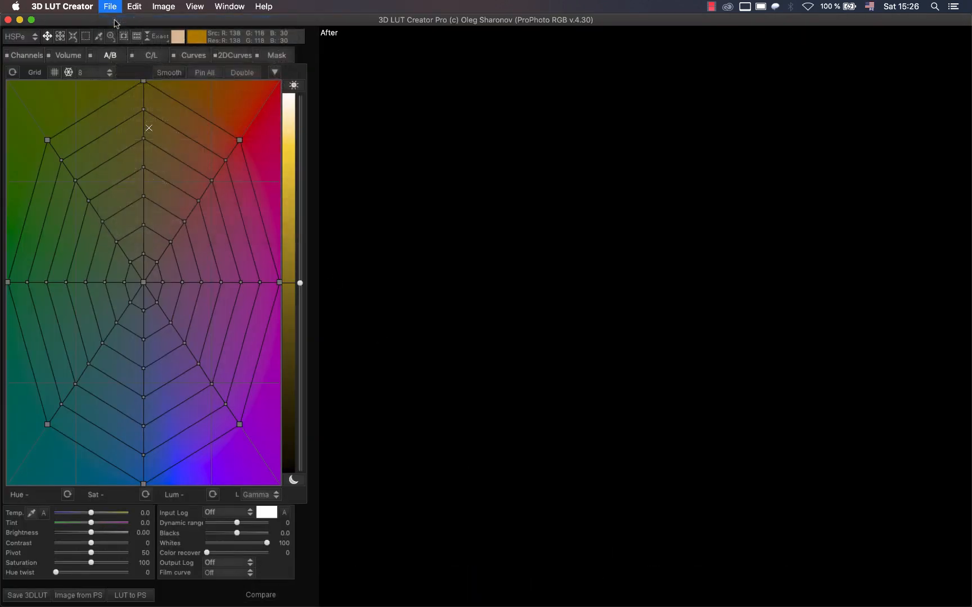
double_click(273, 84)
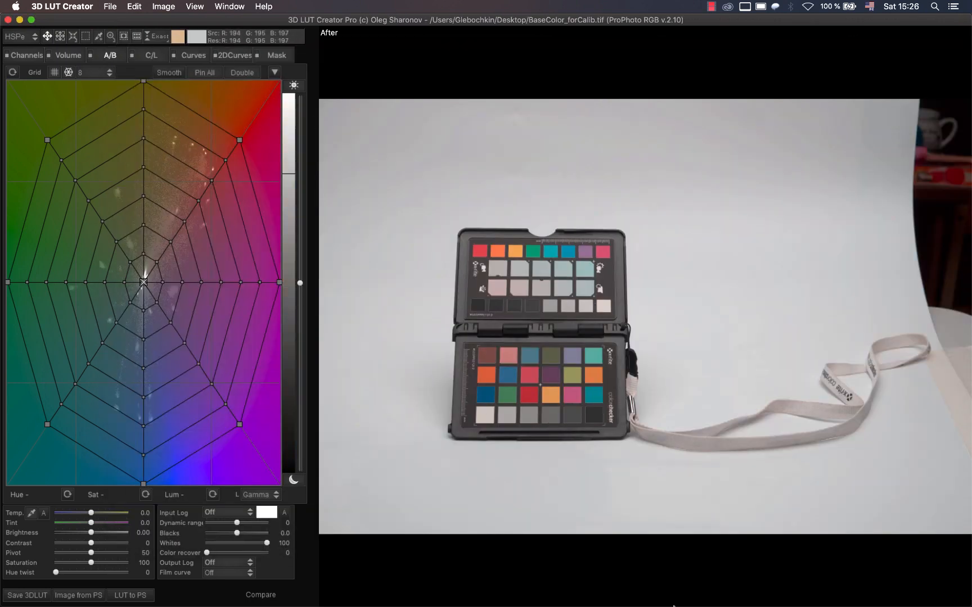
Compare the image's rendering in Capture One and 3D LUT Creator, and check the latter's colour management options.
left_click(597, 585)
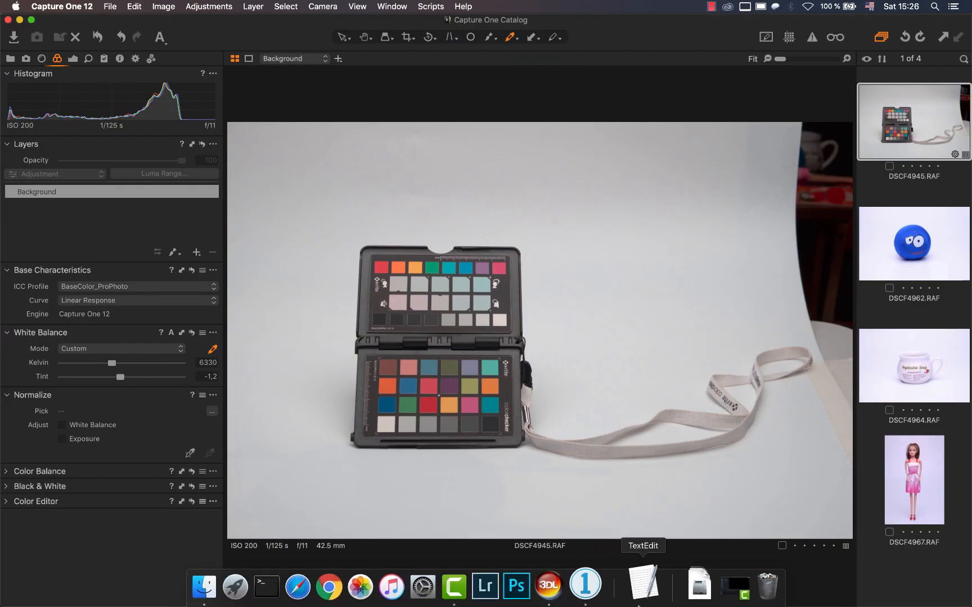
left_click(572, 592)
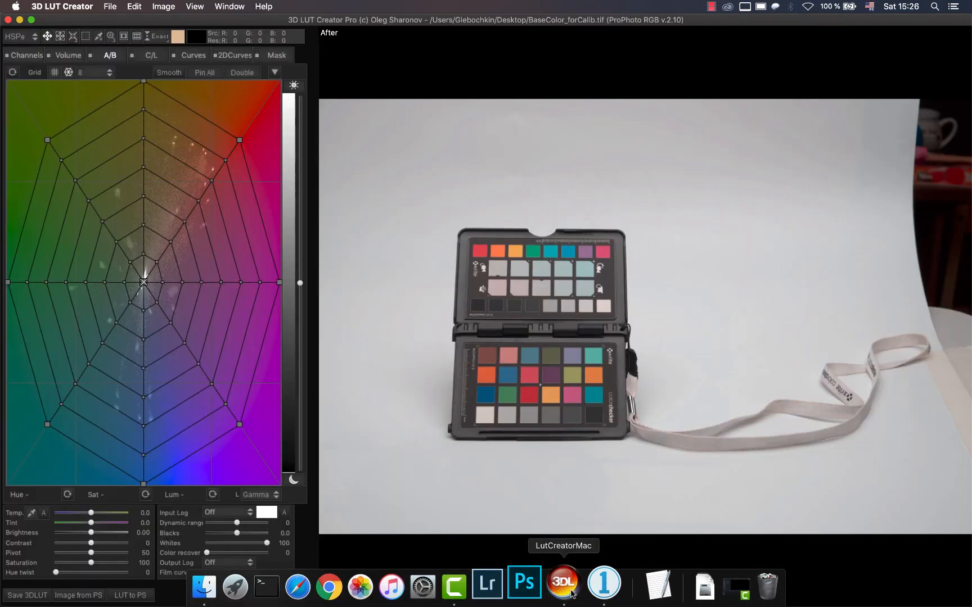
left_click(112, 7)
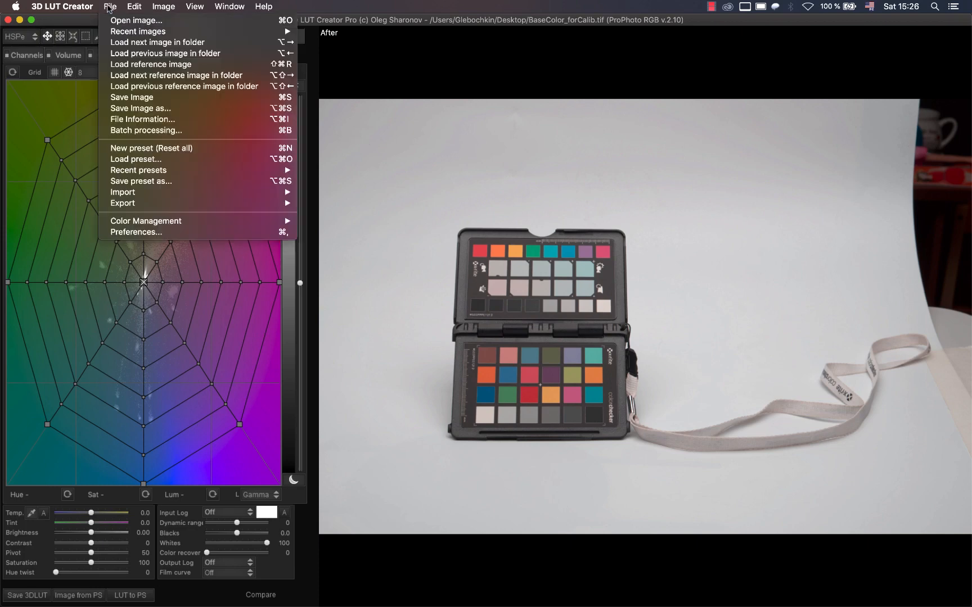
mouse_move(260, 222)
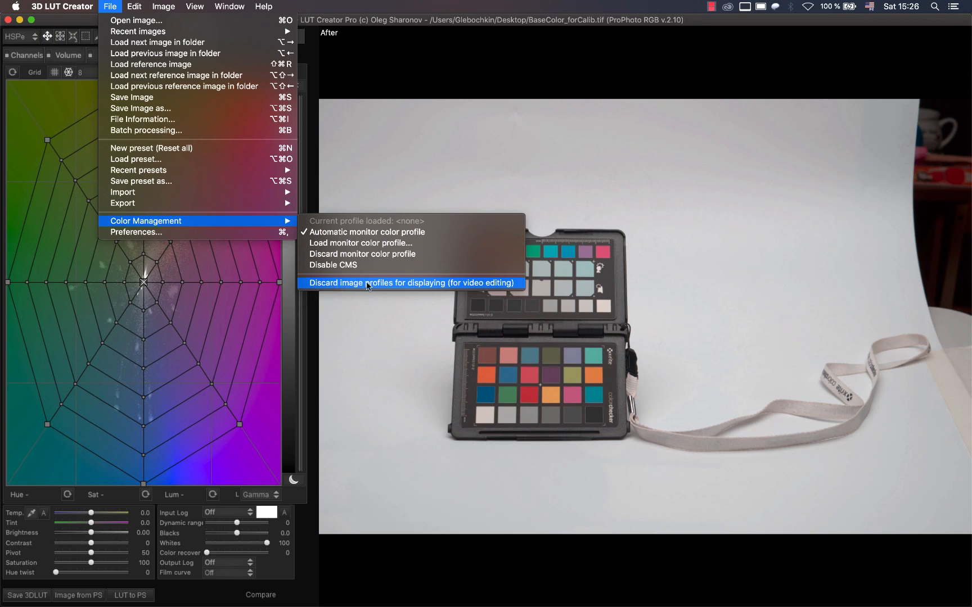
left_click(367, 283)
Fit the X-Rite ColorChecker grid over the 24 patches of the lower chart, aligning its four corners with the corner patches.
left_click(111, 36)
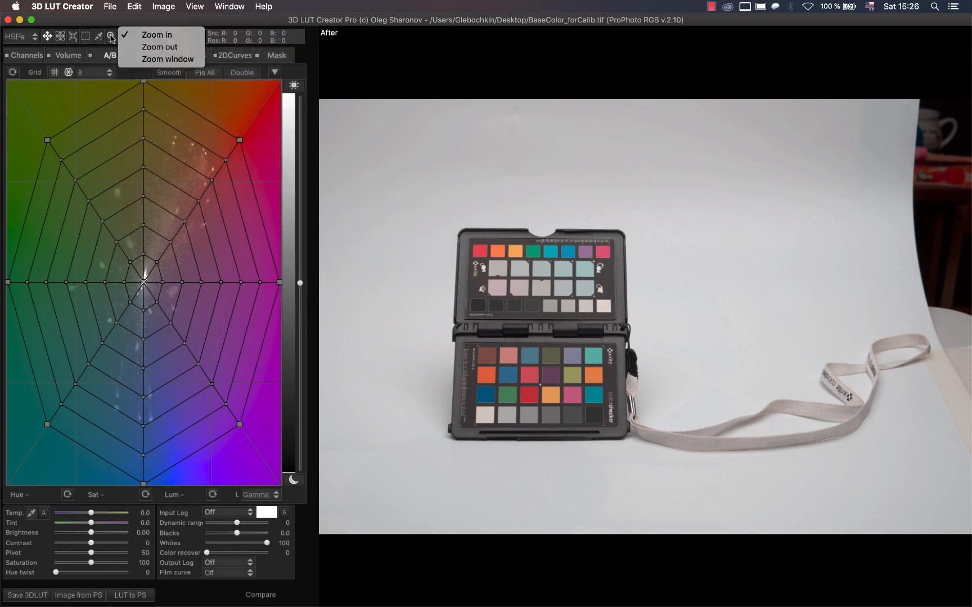
left_click(143, 61)
left_click_drag(396, 289, 707, 495)
left_click(138, 37)
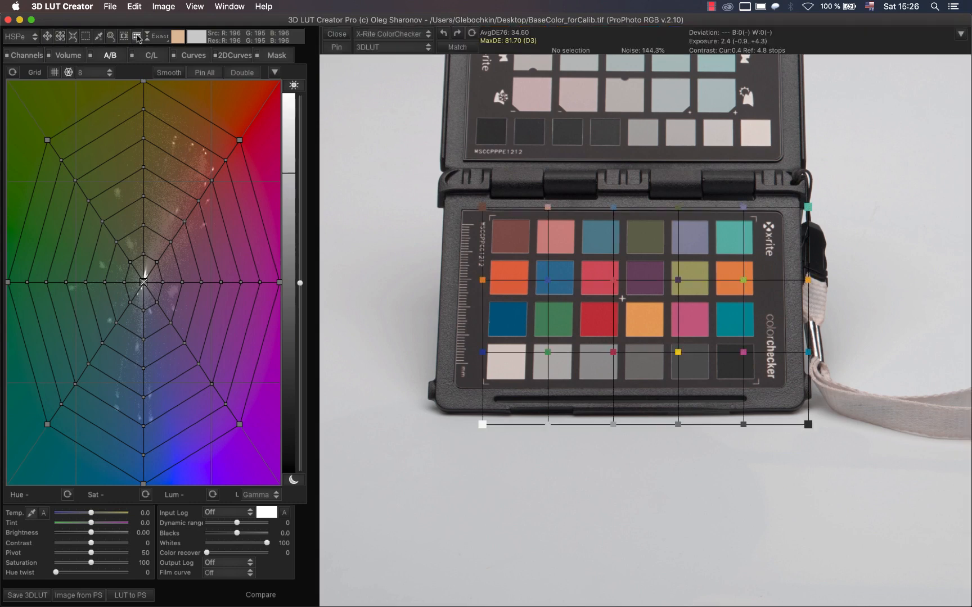
left_click_drag(482, 206, 508, 234)
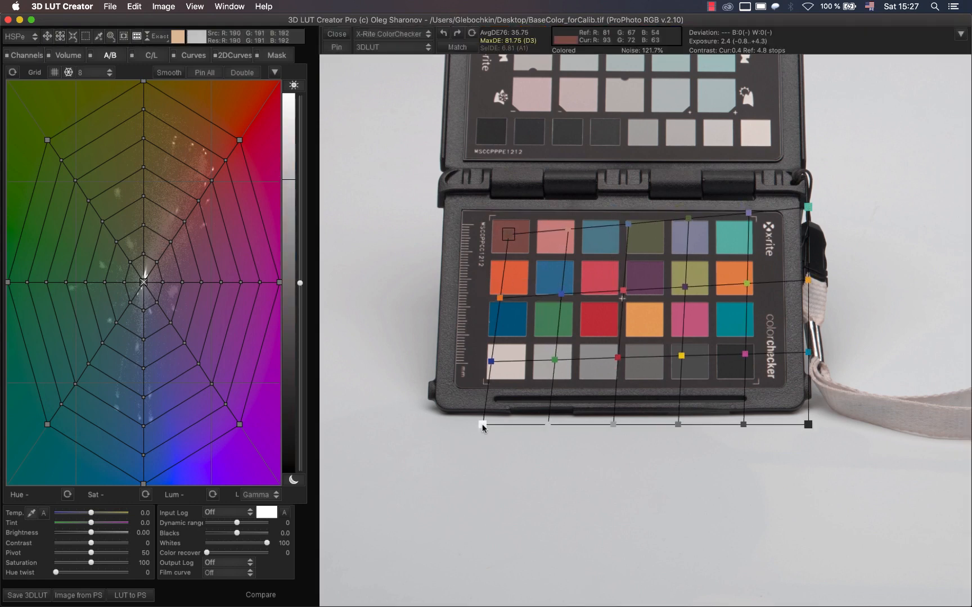
left_click_drag(483, 425, 505, 364)
left_click_drag(807, 424, 738, 369)
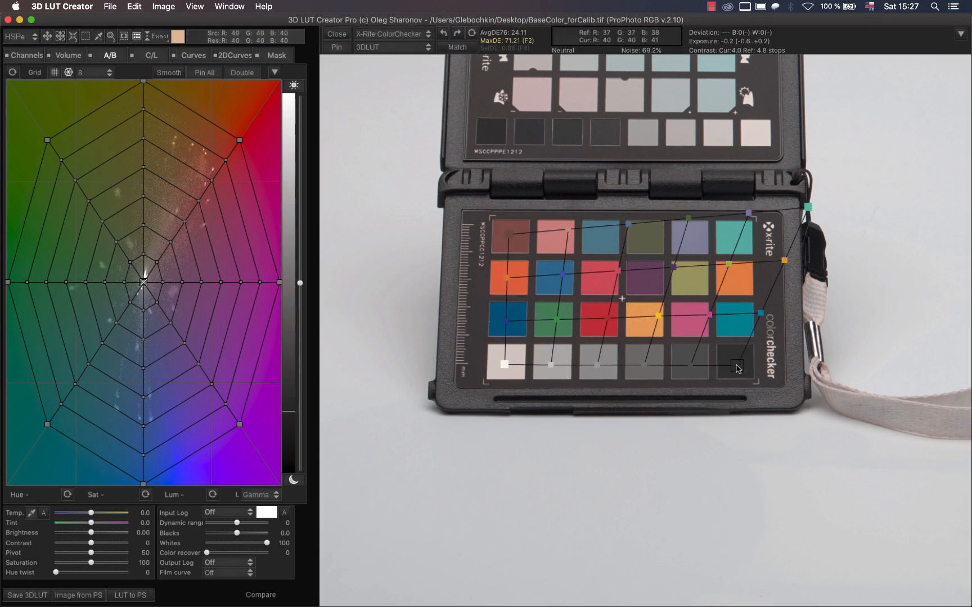
left_click_drag(808, 207, 735, 235)
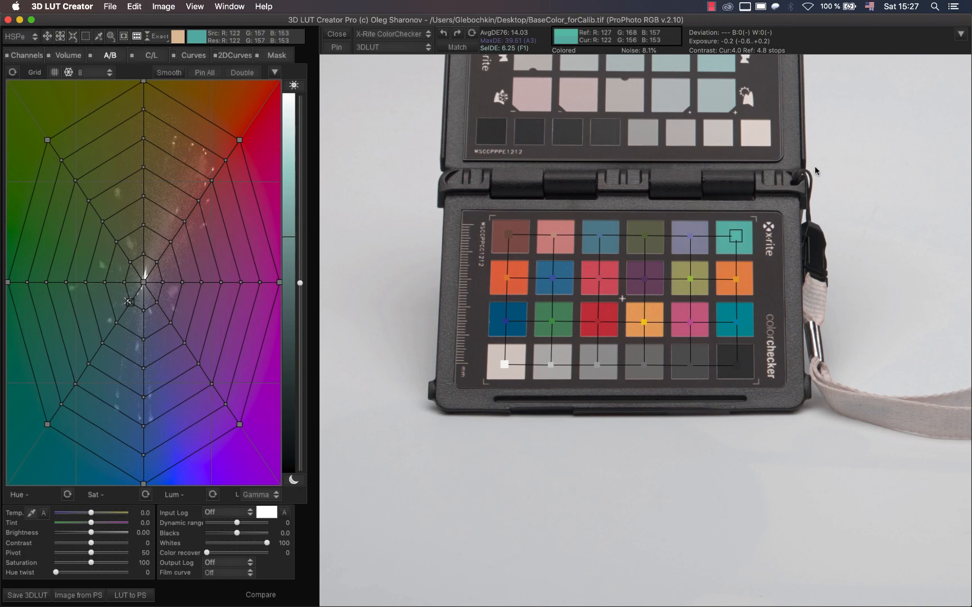
Enable Auto preserve exposure and match the image's colours to the chart using the Curves+Matrix method.
left_click(961, 35)
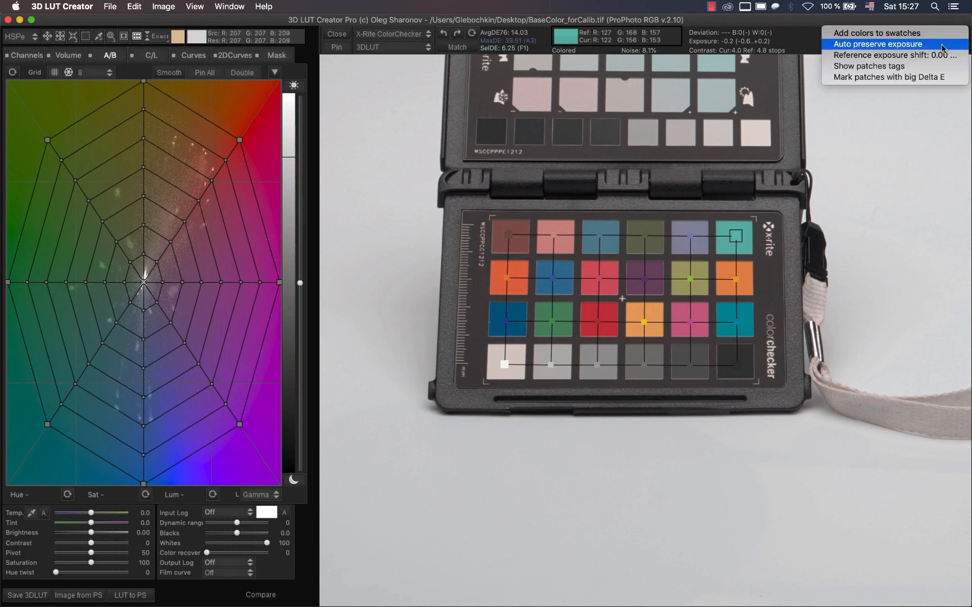
left_click(942, 47)
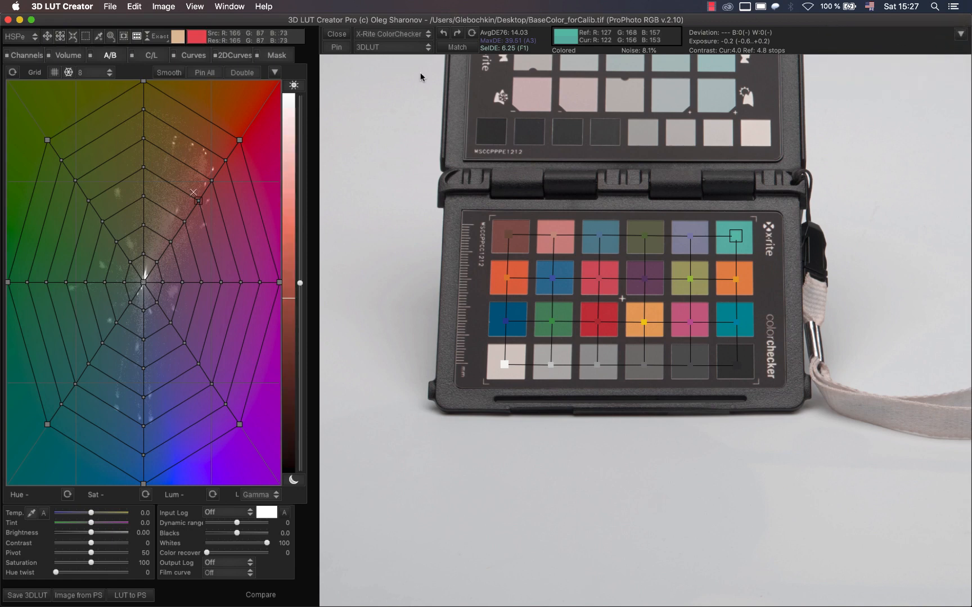
left_click(405, 50)
left_click(403, 102)
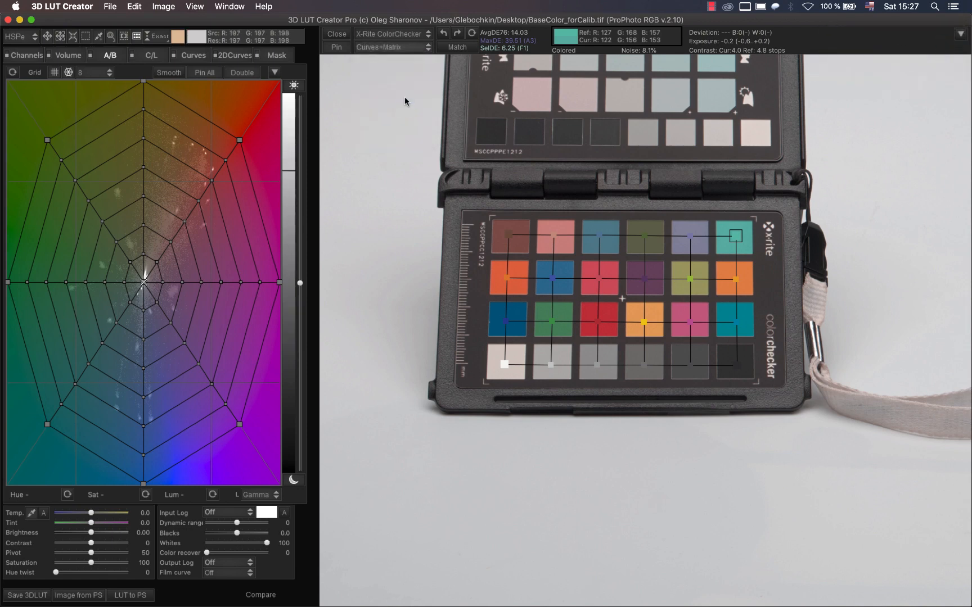
left_click(453, 47)
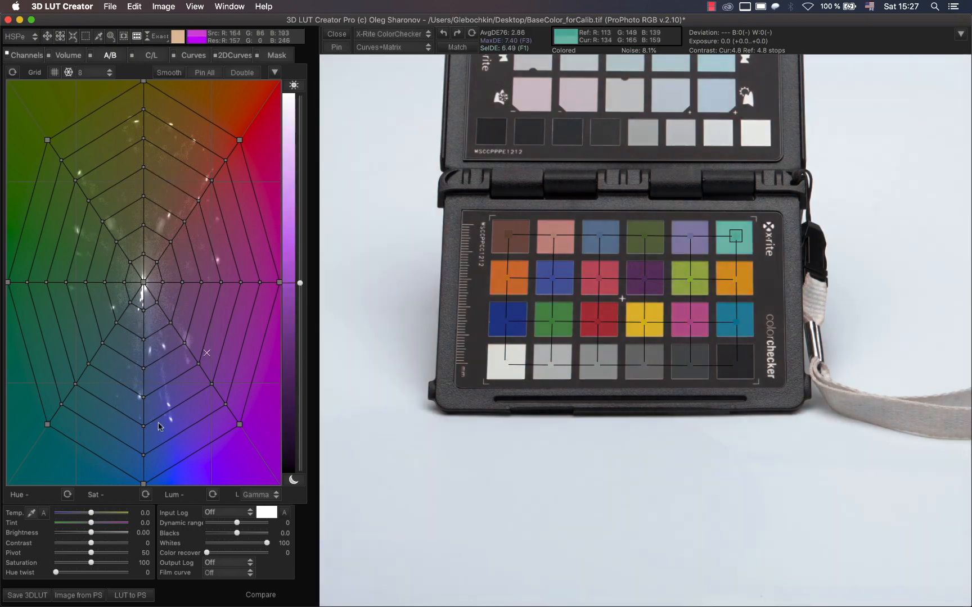
Save the 3D LUT in ICC profile format as BaseColor_ProPhoto_calibrated in the Profiles folder.
left_click(27, 594)
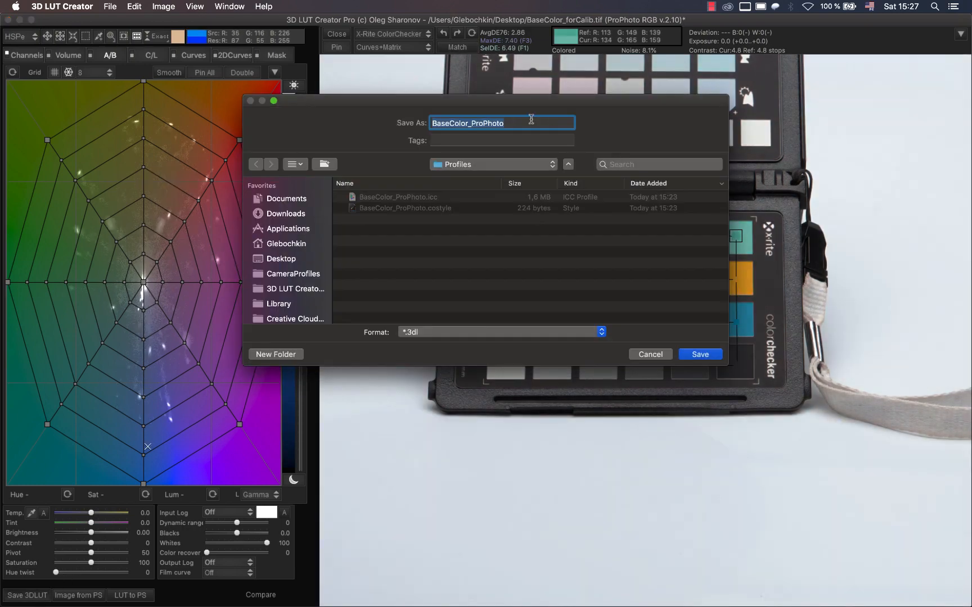
left_click(528, 119)
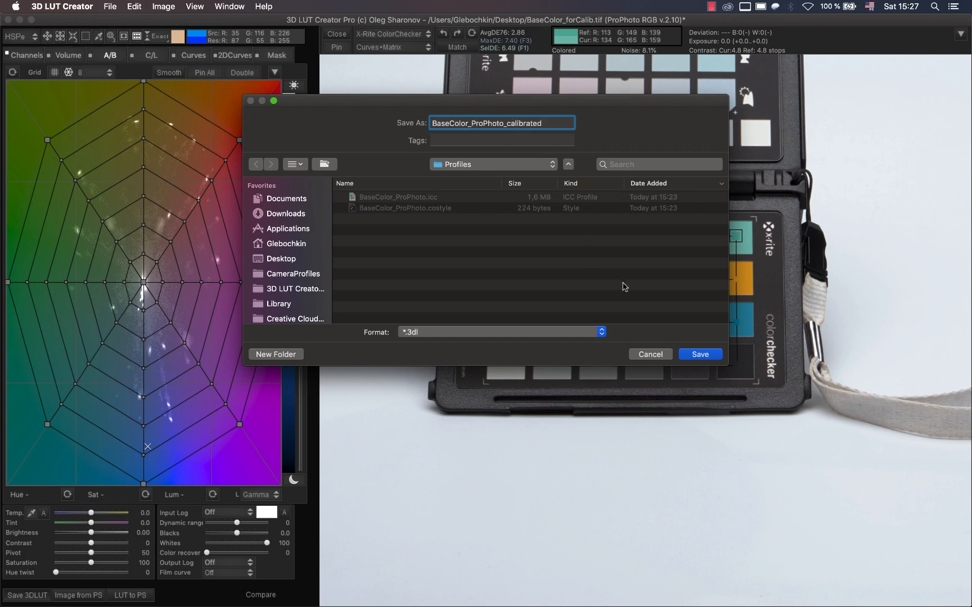
left_click(602, 332)
left_click(596, 400)
left_click(700, 354)
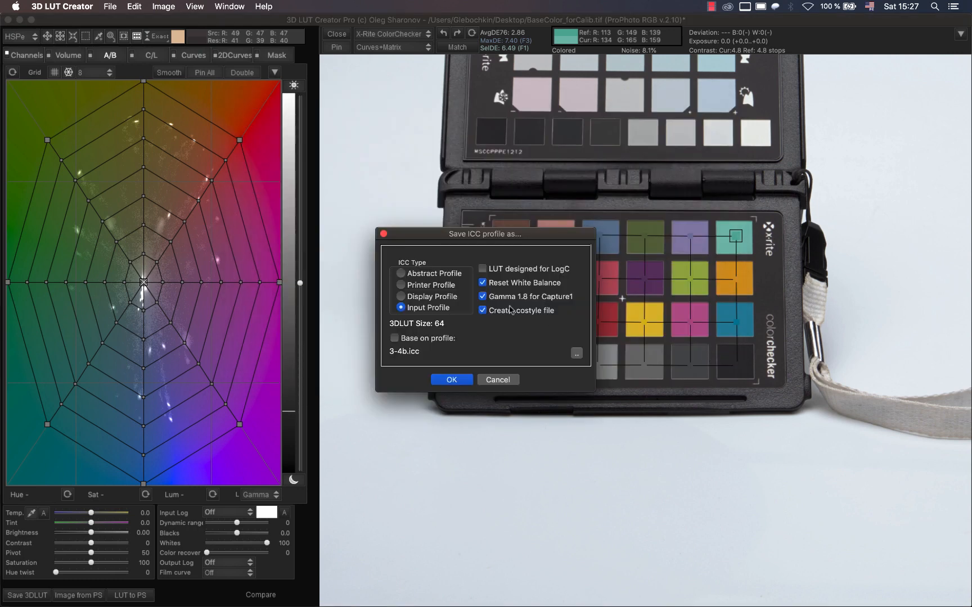
Base the ICC input profile on BaseColor_ProPhoto.icc, keep the .costyle file creation enabled, and confirm the save.
left_click(394, 338)
left_click(575, 354)
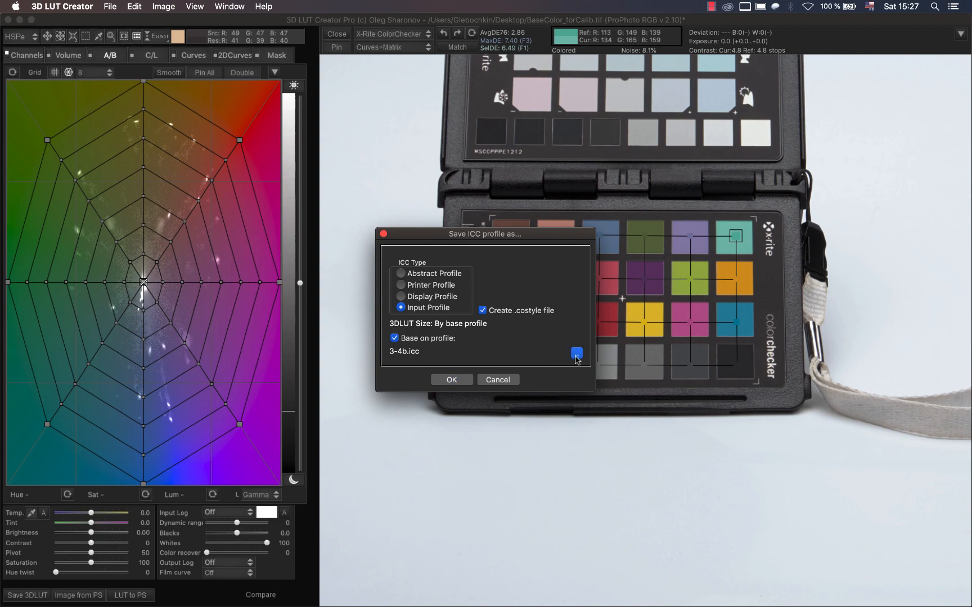
left_click(400, 153)
key("Return")
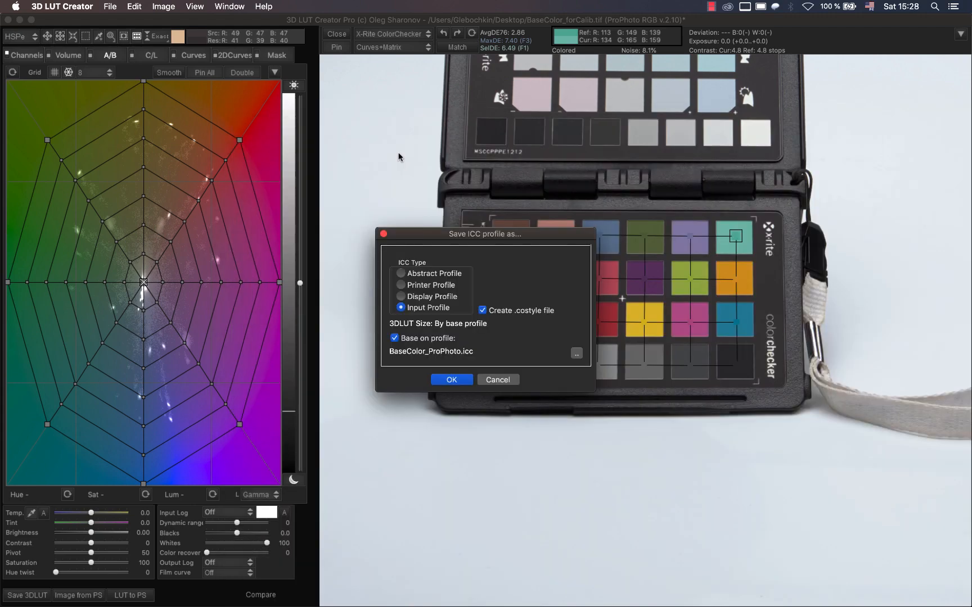
left_click(443, 382)
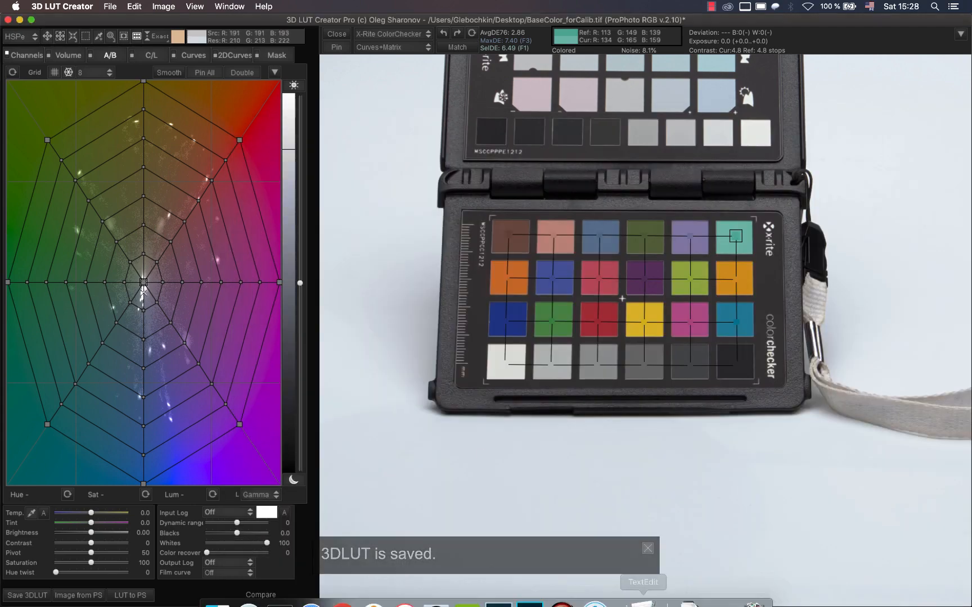
Quit Capture One, and in Finder copy BaseColor_ProPhoto_calibrated.costyle from the Profiles folder into the Styles folder.
left_click(598, 588)
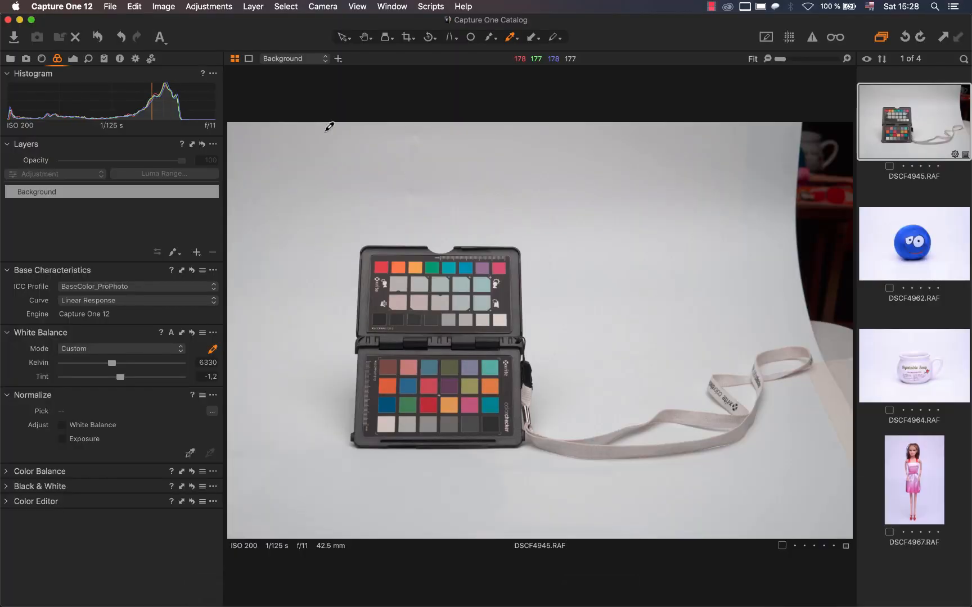
key("super+q")
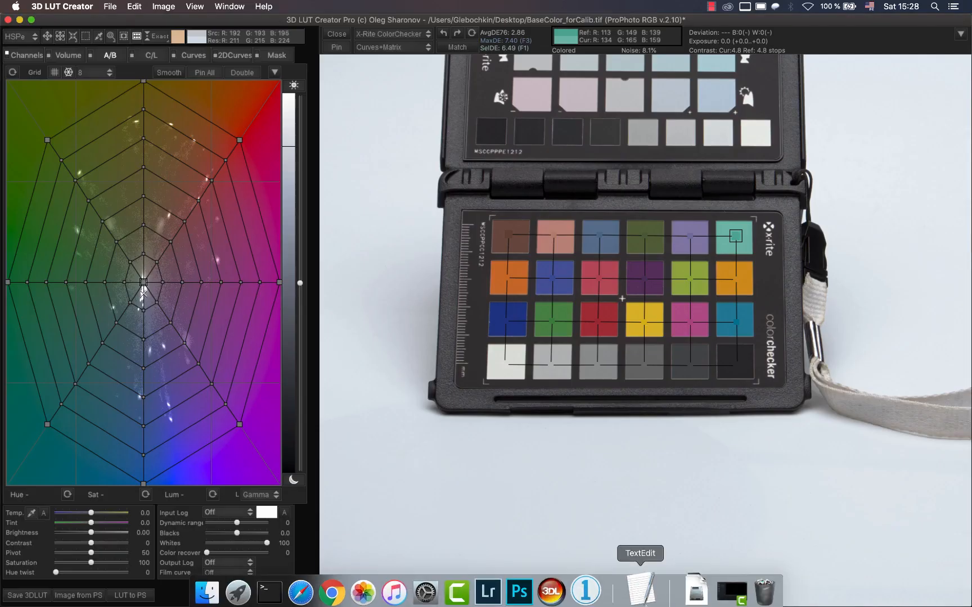
left_click(207, 592)
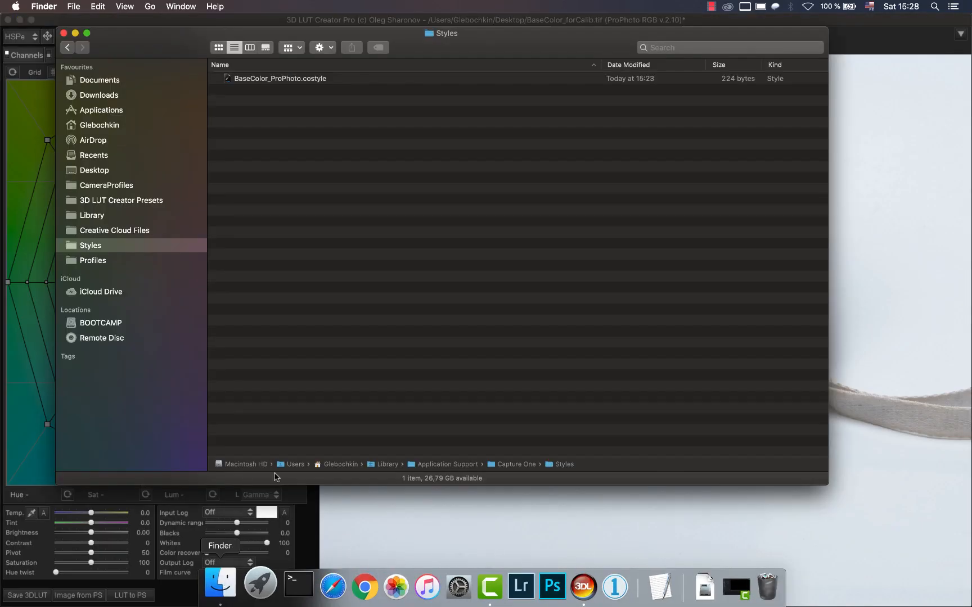
left_click(78, 264)
left_click(337, 79)
right_click(343, 81)
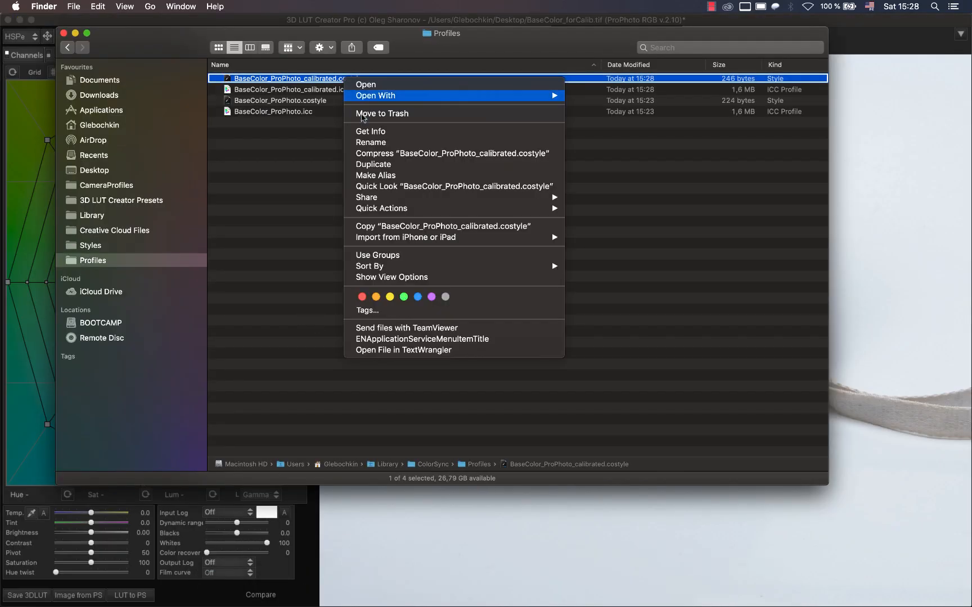
left_click(371, 226)
left_click(92, 246)
right_click(327, 167)
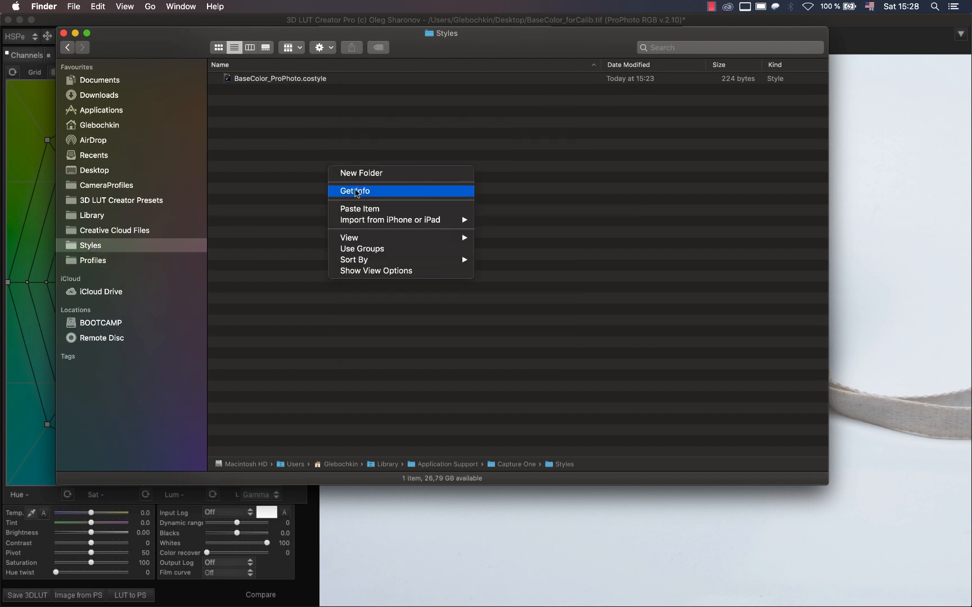
left_click(363, 210)
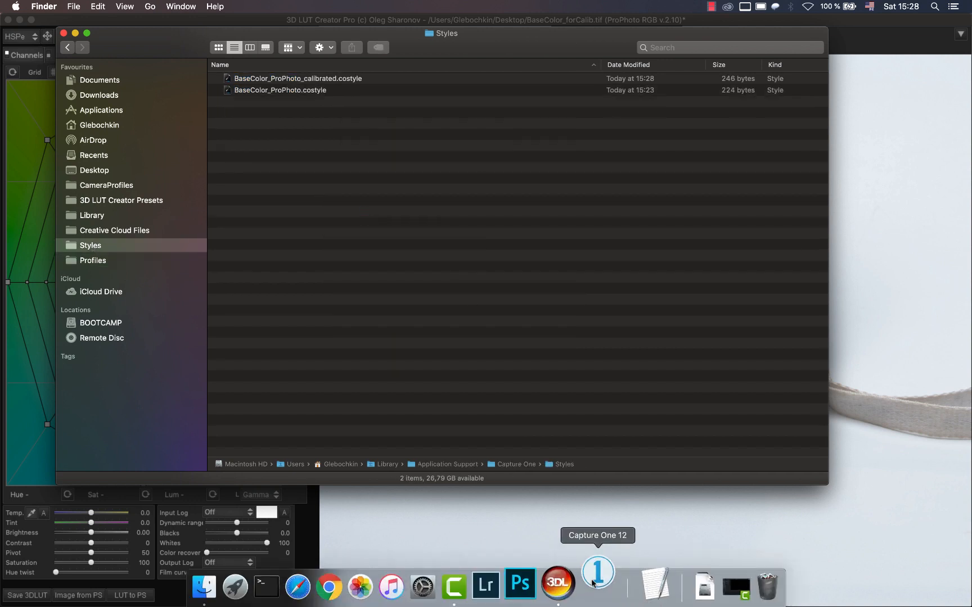
Switch to Capture One 12 and apply the user style BaseColor_ProPhoto_calibrated to the colour checker photo DSCF4945.
left_click(595, 585)
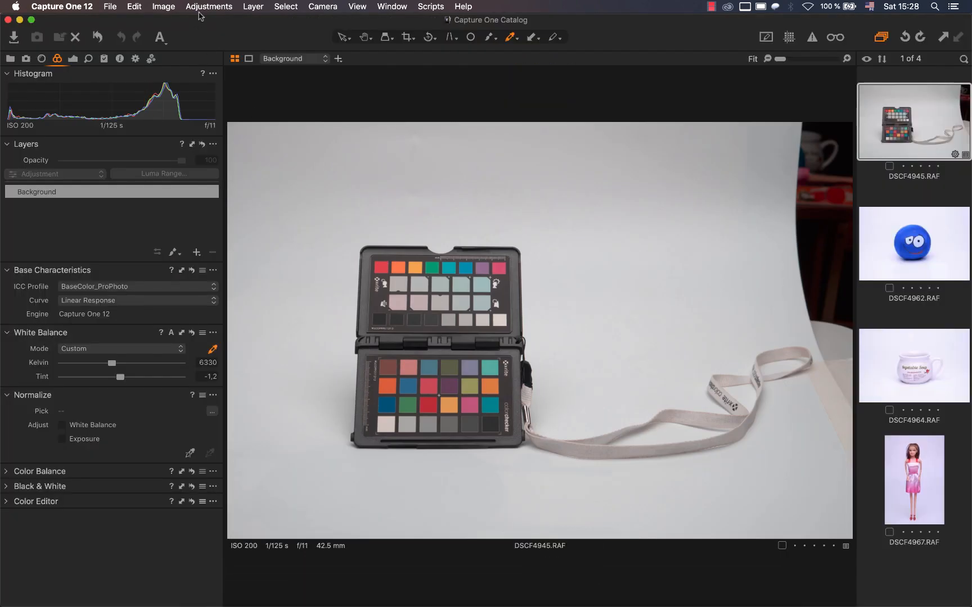
left_click(200, 9)
mouse_move(280, 158)
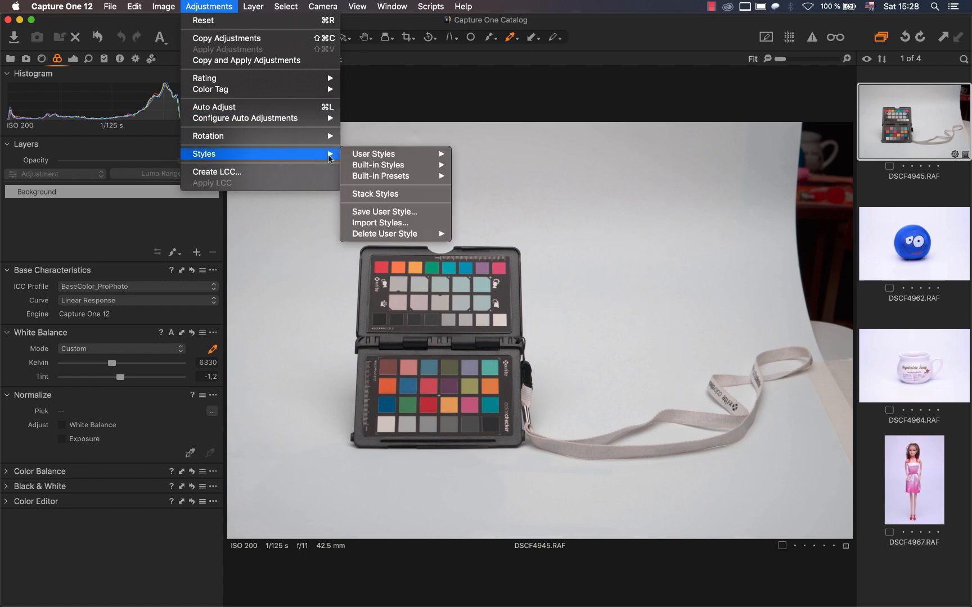
mouse_move(388, 156)
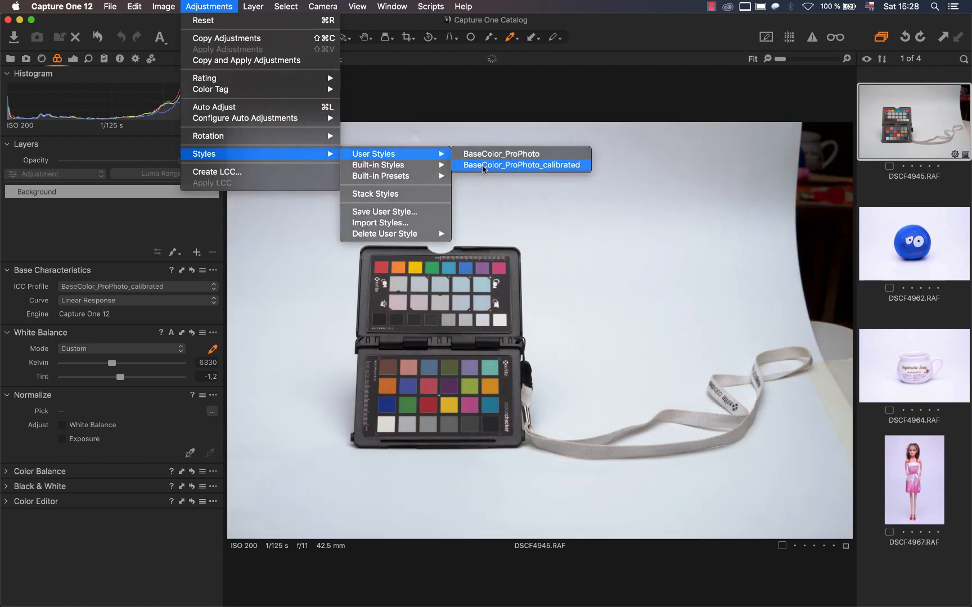
left_click(485, 165)
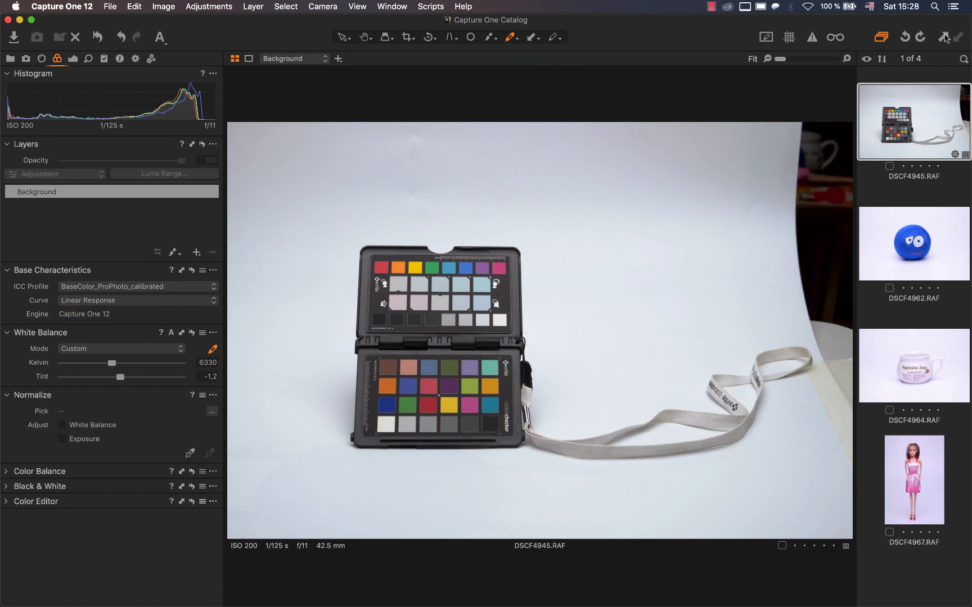
Copy the colour checker photo's adjustments to DSCF4962, DSCF4964 and DSCF4967, and set the exposure of DSCF4967 to 0.35.
left_click(906, 274)
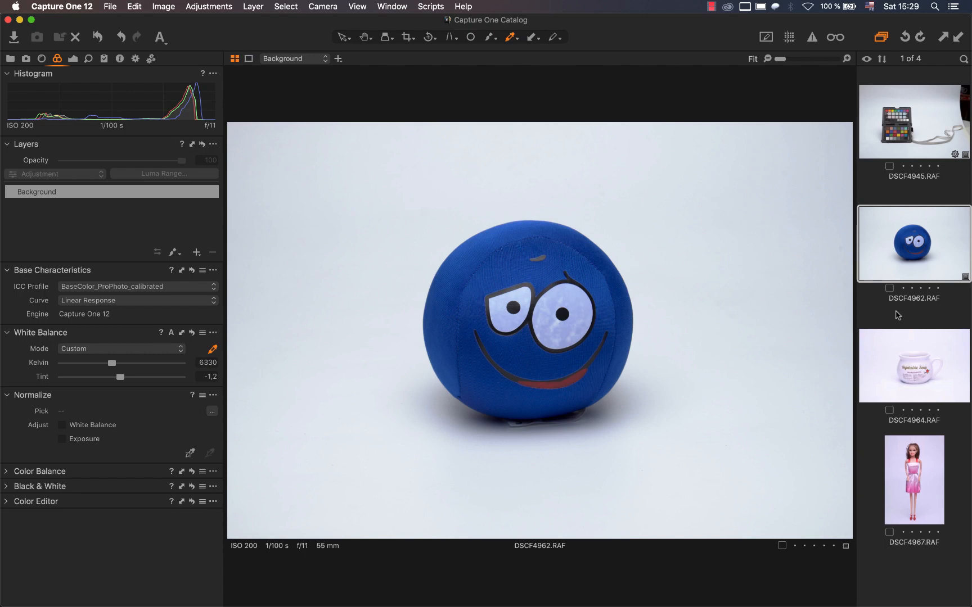
left_click(895, 375)
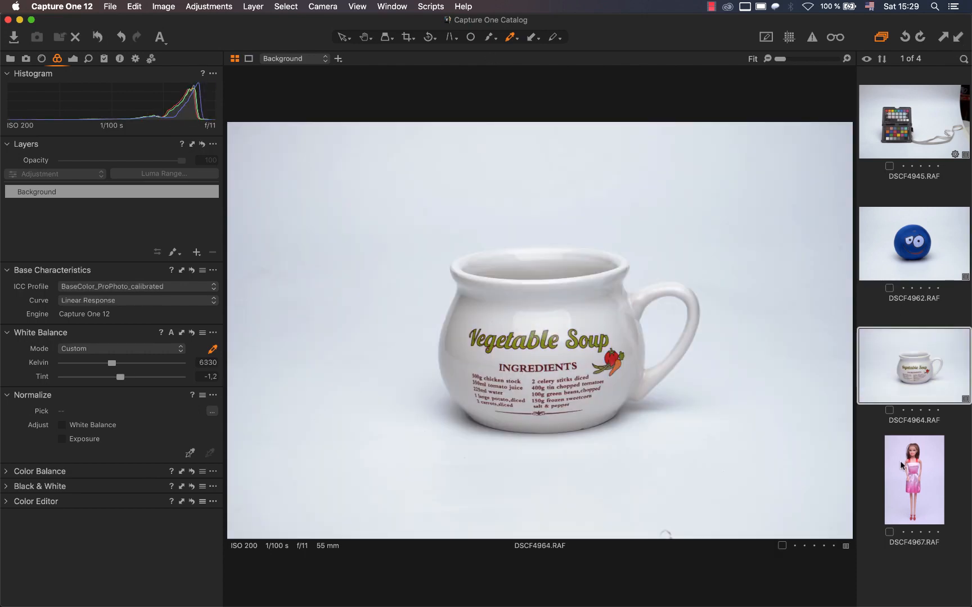
left_click(900, 463)
left_click(956, 40)
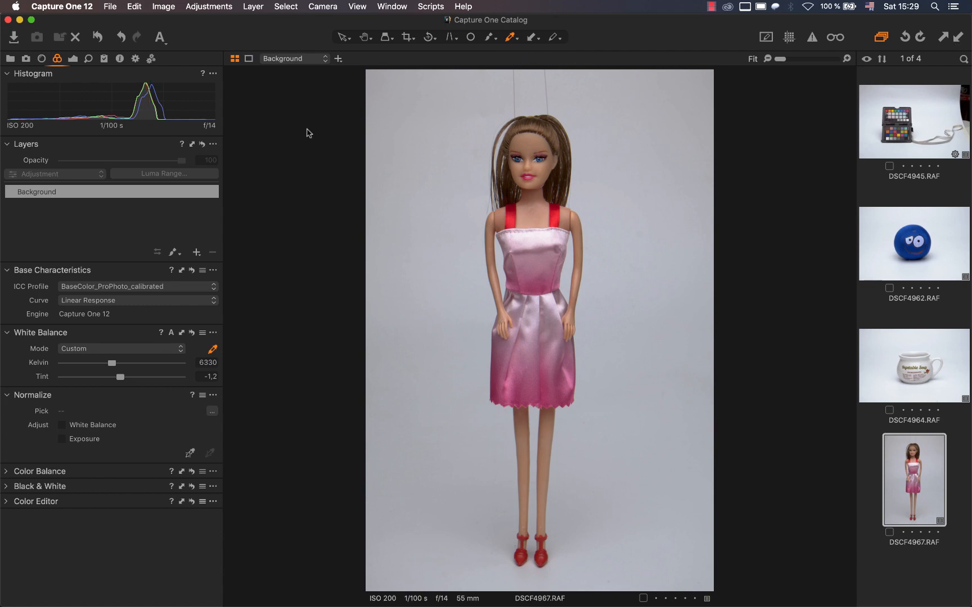
left_click(72, 58)
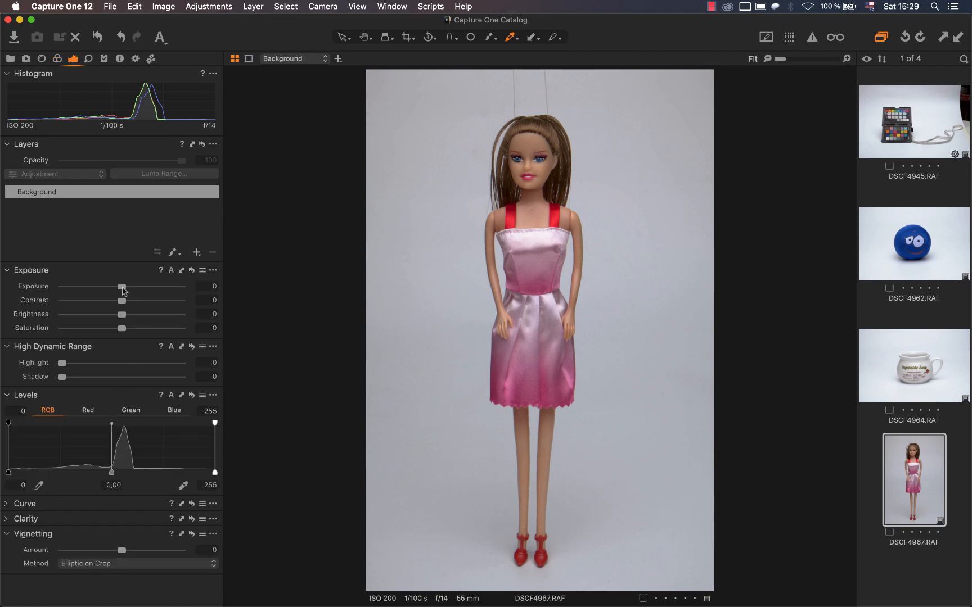
left_click_drag(122, 287, 128, 287)
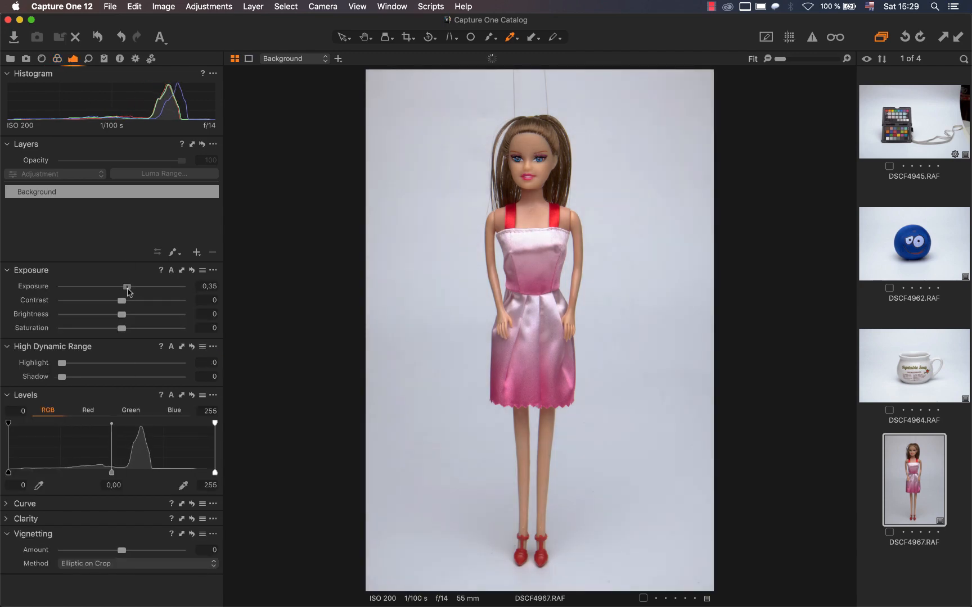
Create a new variant of DSCF4945, pick its white balance from a grey chart patch, and compare it with the calibrated variant.
left_click(919, 133)
right_click(920, 134)
left_click(887, 166)
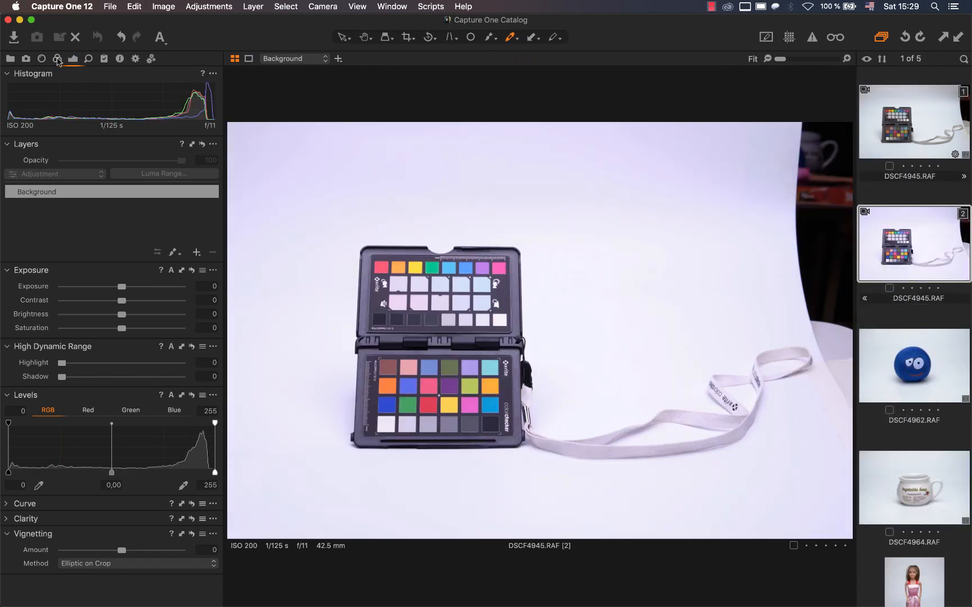
left_click(57, 59)
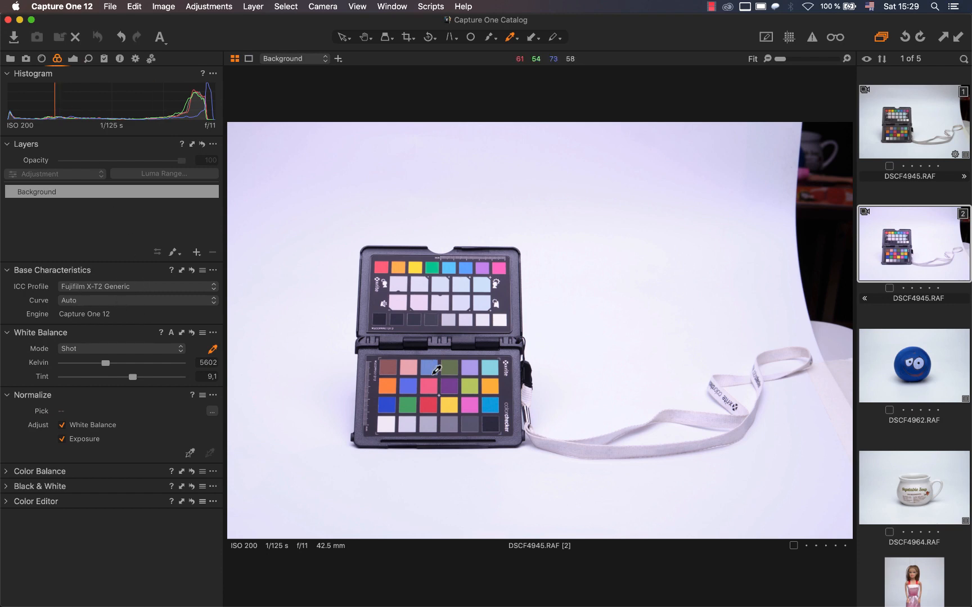
left_click(434, 426)
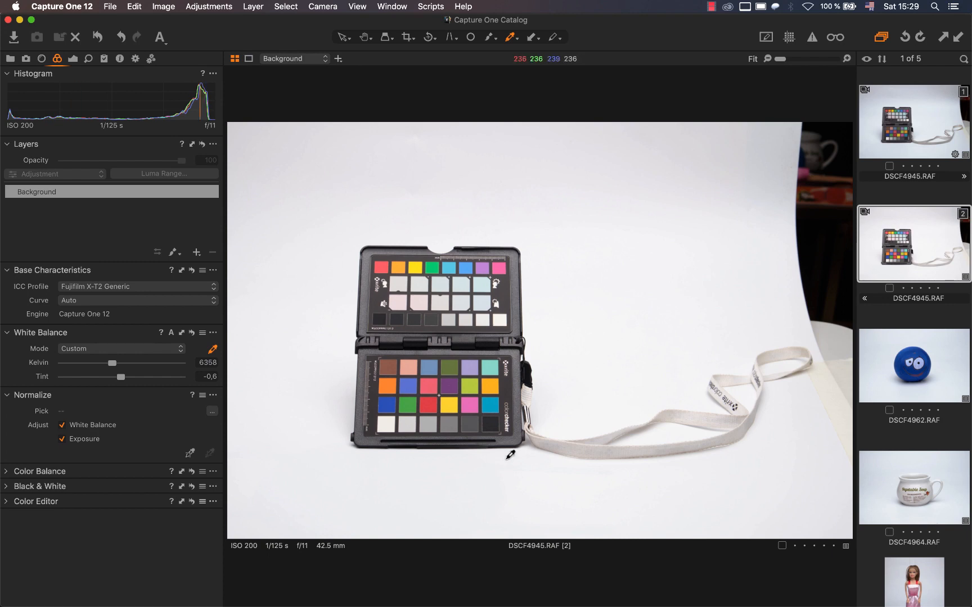
left_click(884, 142)
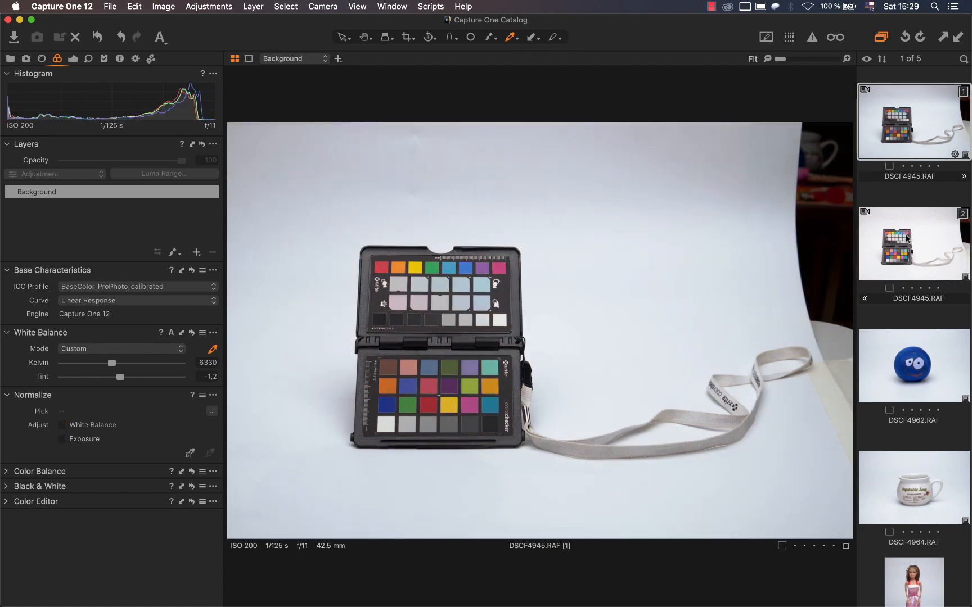
Create a new variant of the ball photo DSCF4962 with the adjustments of DSCF4945 variant 2, and compare it with variant 1.
right_click(911, 365)
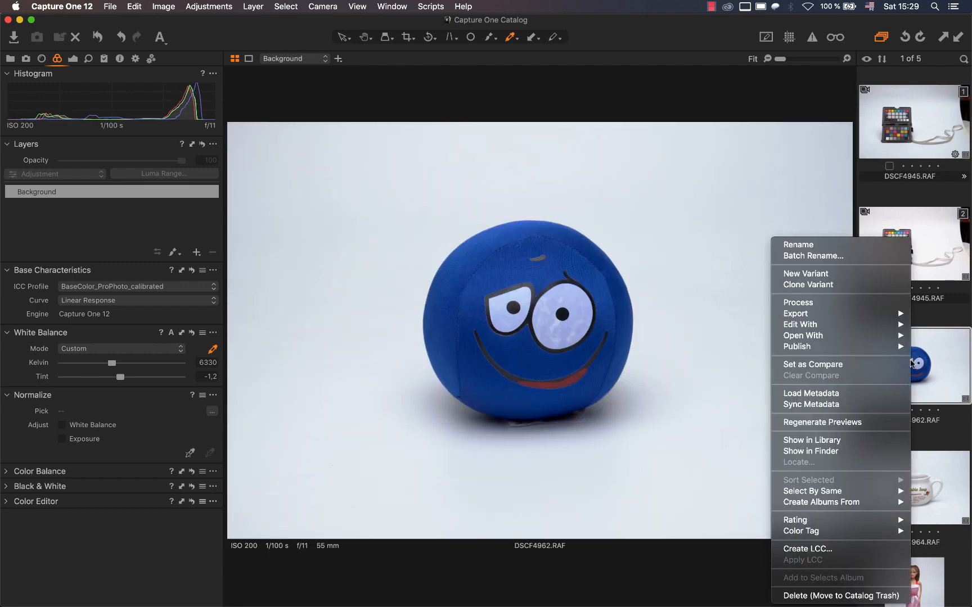
left_click(846, 277)
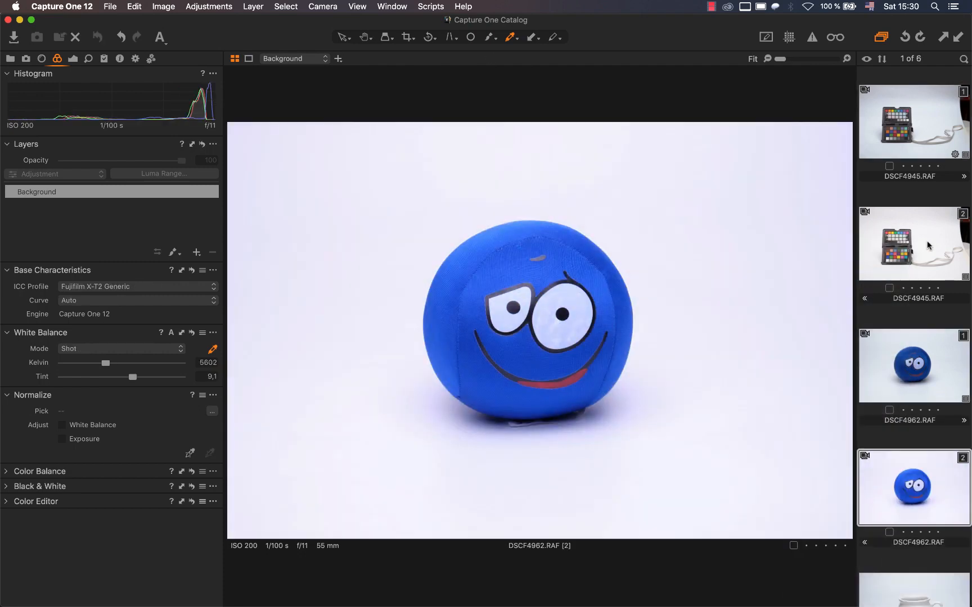
left_click(928, 247)
left_click(910, 503)
left_click(959, 39)
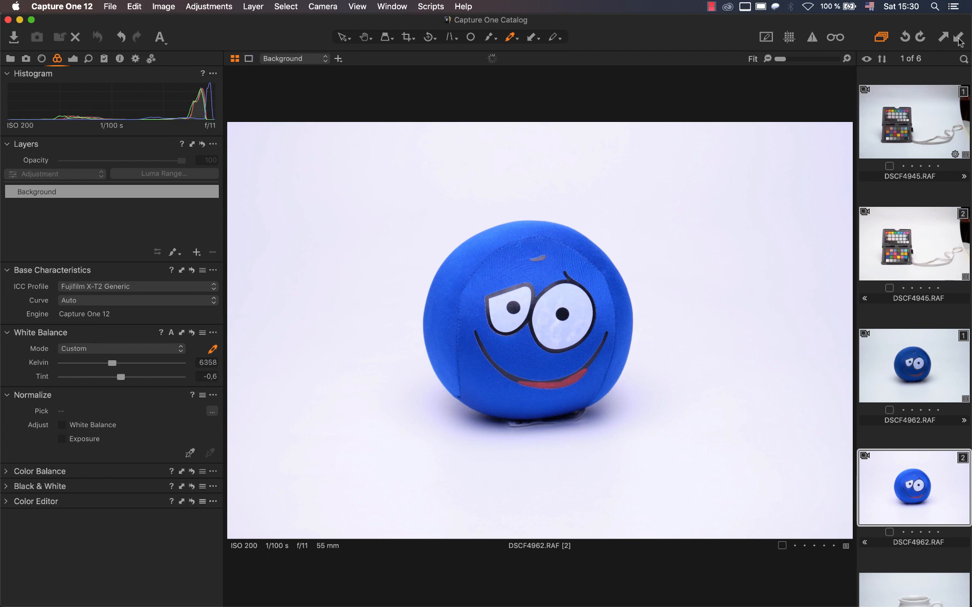
left_click(928, 355)
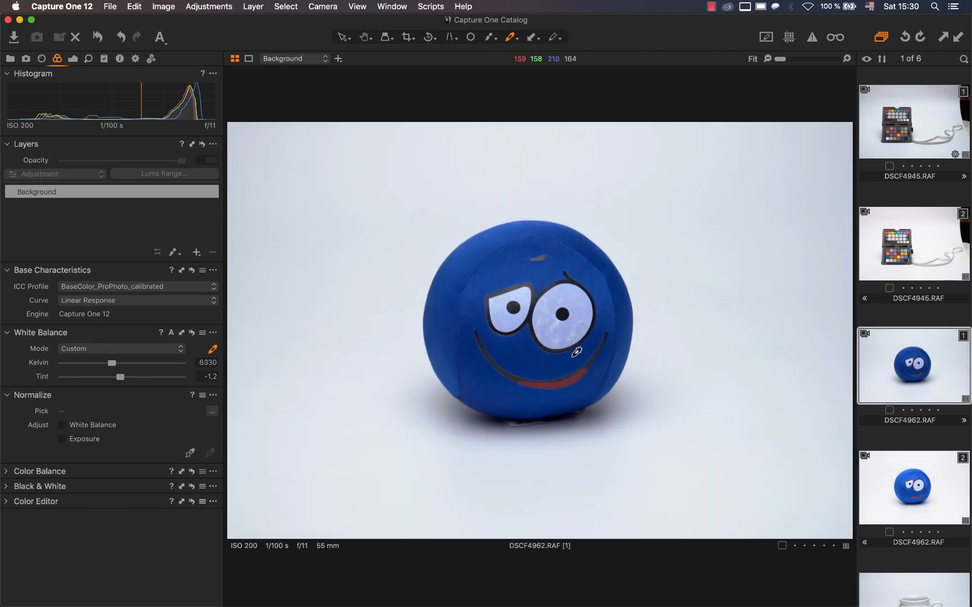
left_click(906, 484)
Create a new variant of the doll photo DSCF4967 and apply the adjustments copied from DSCF4945 variant 2.
scroll(906, 484, "down", 3)
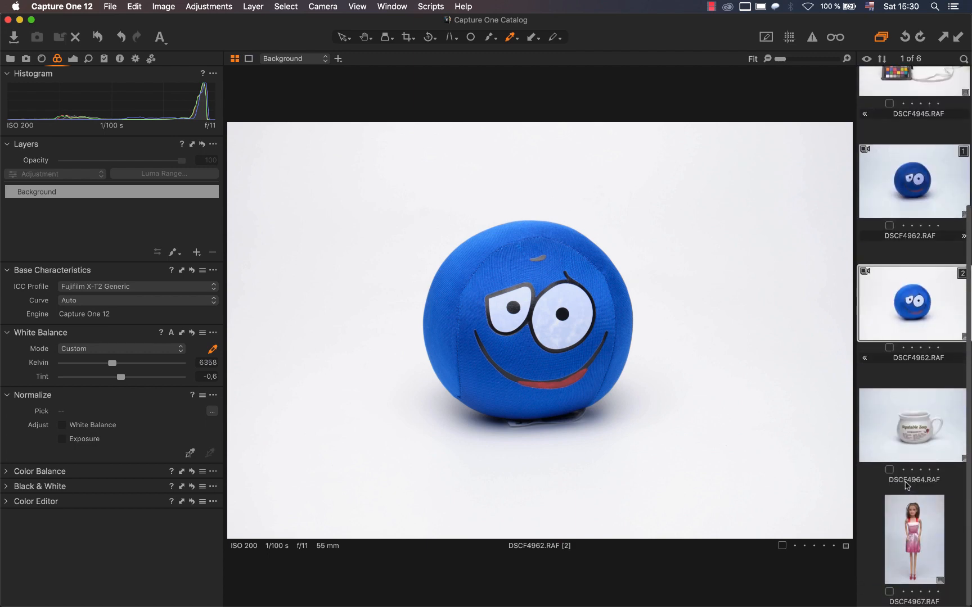
left_click(913, 543)
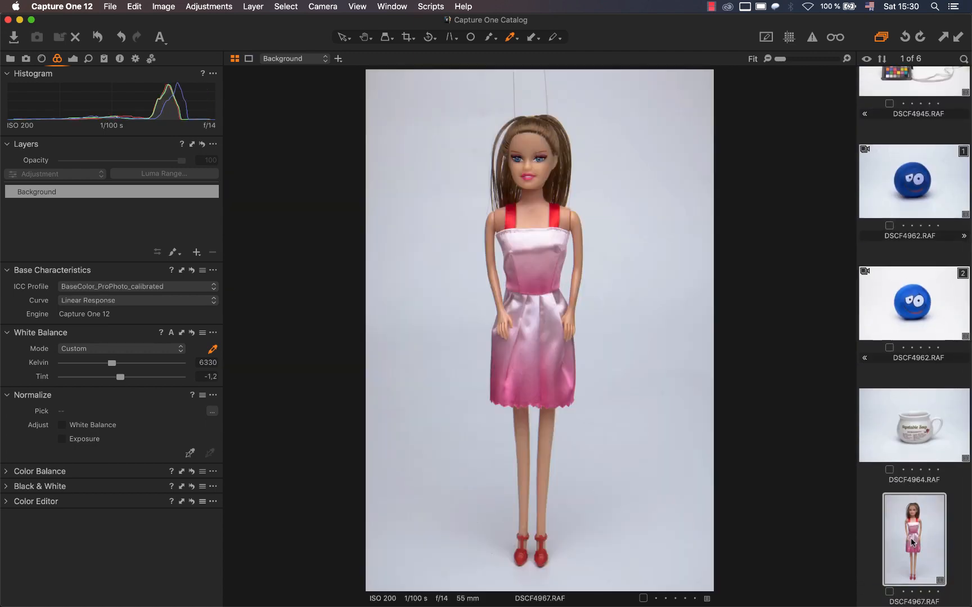
right_click(913, 543)
left_click(867, 275)
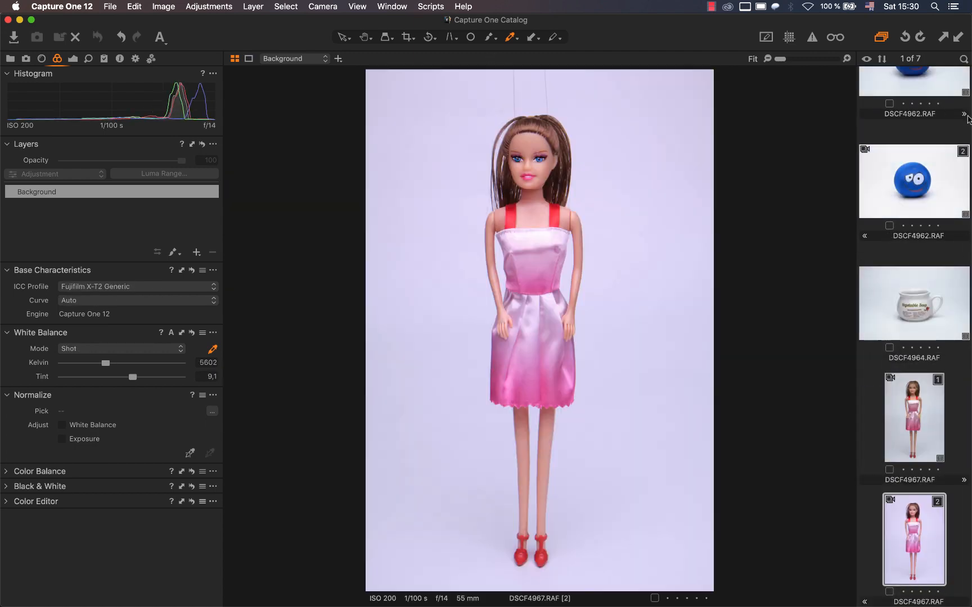
left_click(957, 38)
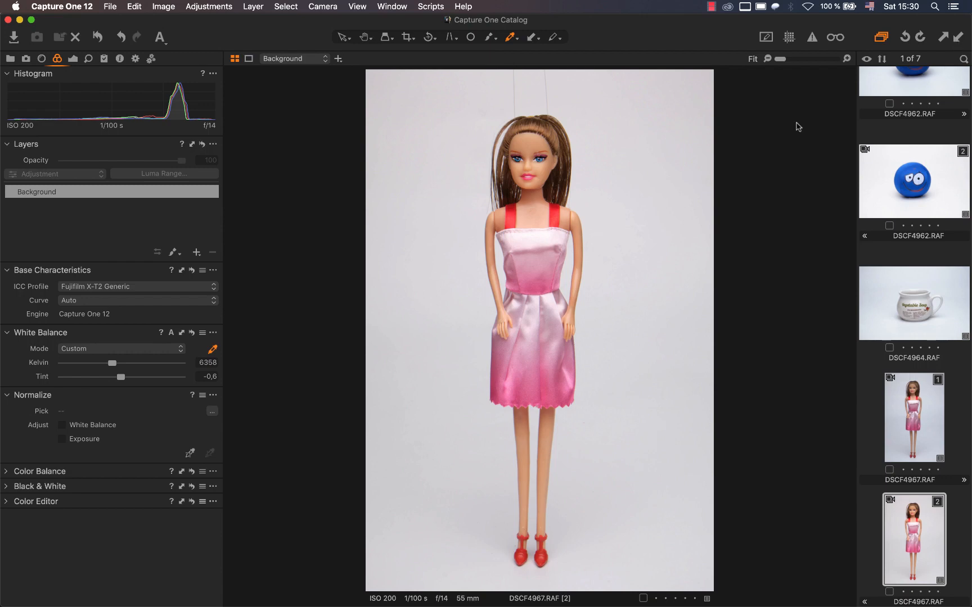
Compare the calibrated and generic-profile variants of the doll photo DSCF4967.
left_click(903, 440)
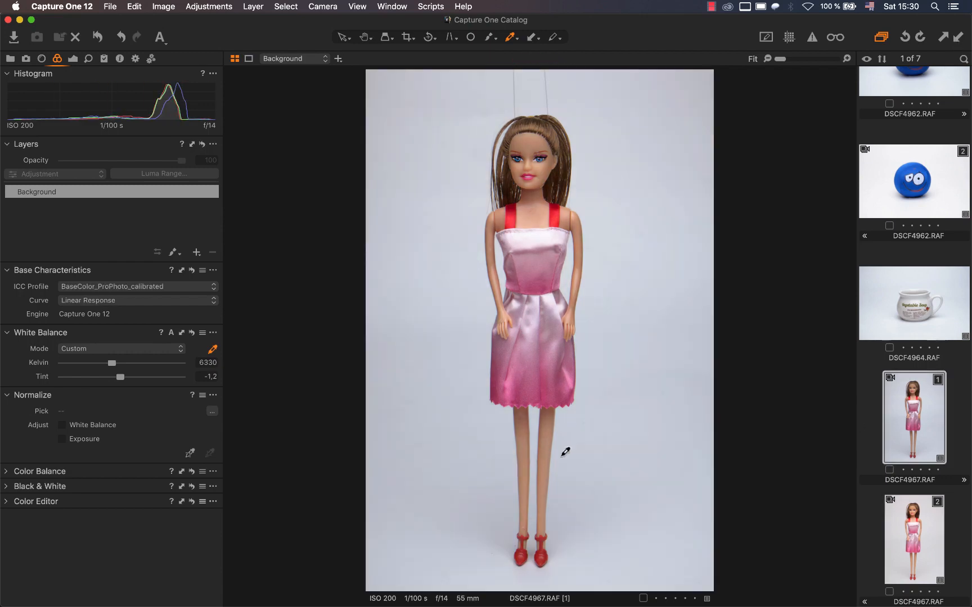
left_click(913, 539)
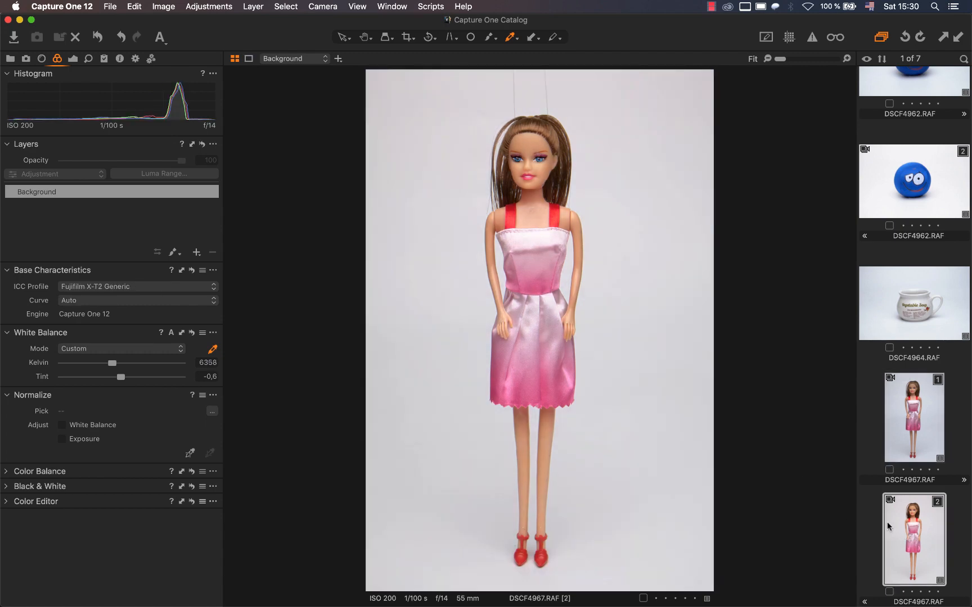
left_click(913, 422)
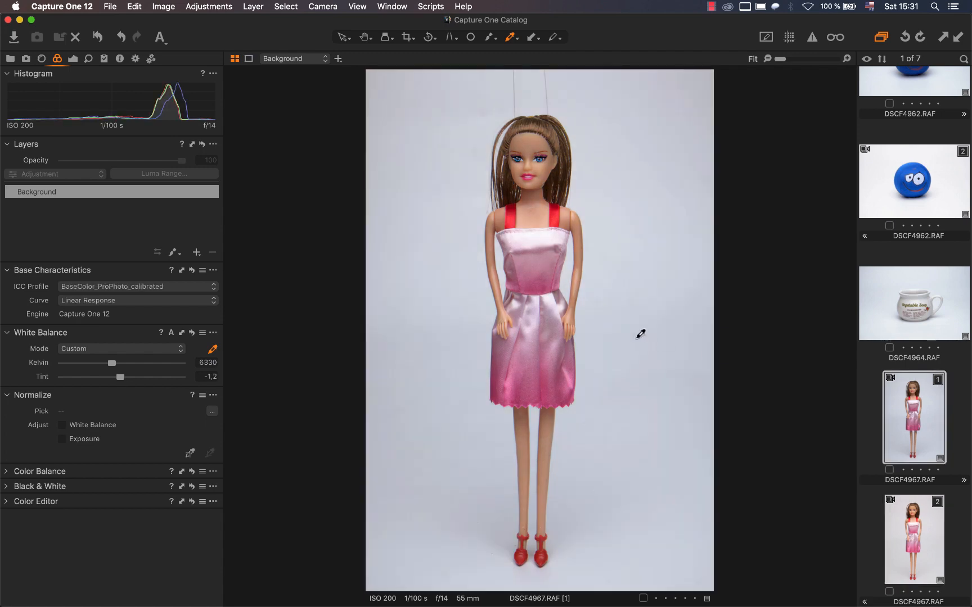